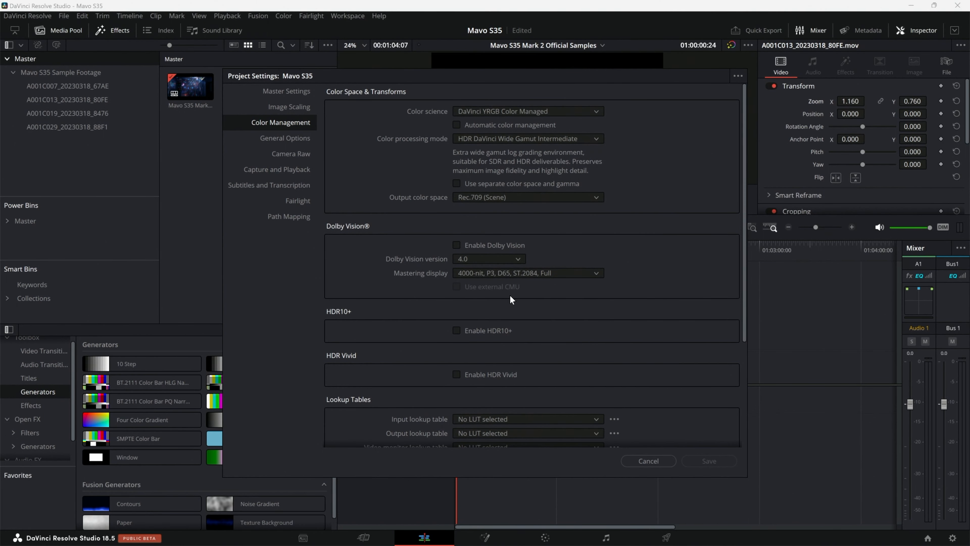
# Step: Close the project settings without saving and preview the timeline's sample footage full screen
pyautogui.click(638, 459)
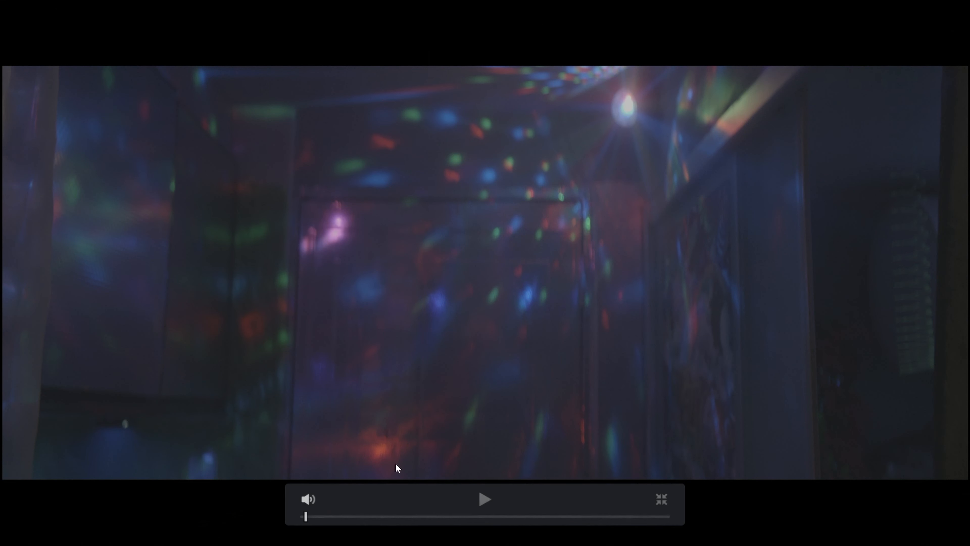
pyautogui.moveTo(318, 519); pyautogui.dragTo(569, 503)
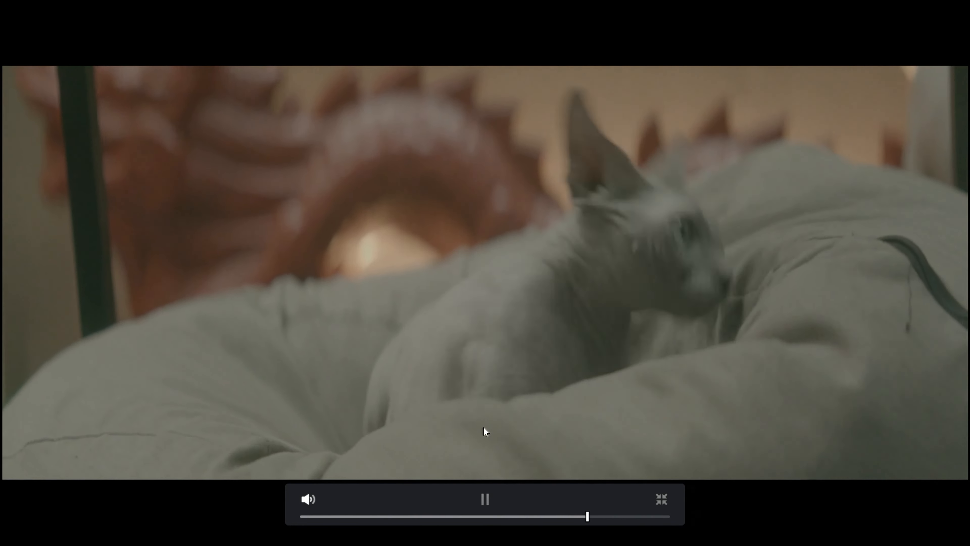
pyautogui.press('Escape')
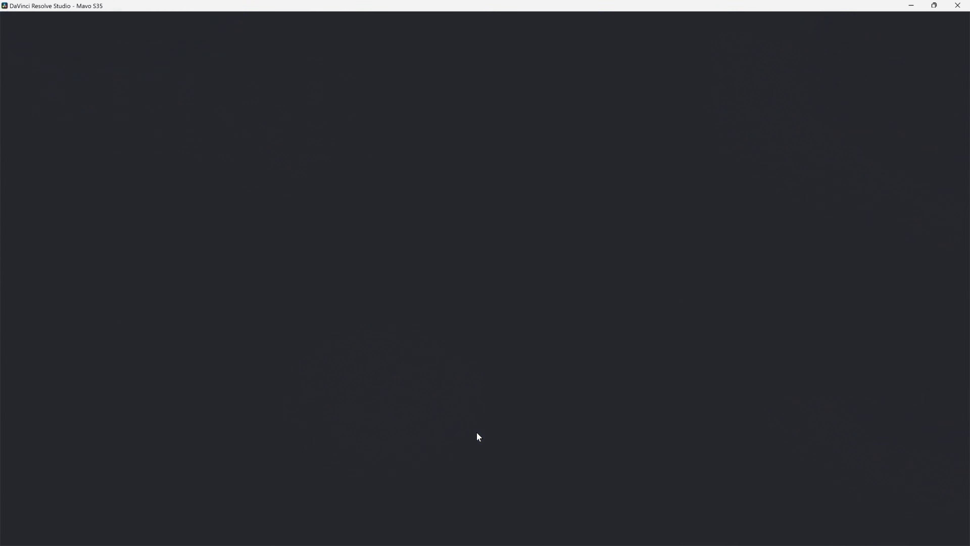
# Step: Move the playhead to the start of the second clip and check its file information, including codec and resolution
pyautogui.moveTo(500, 265); pyautogui.dragTo(474, 264)
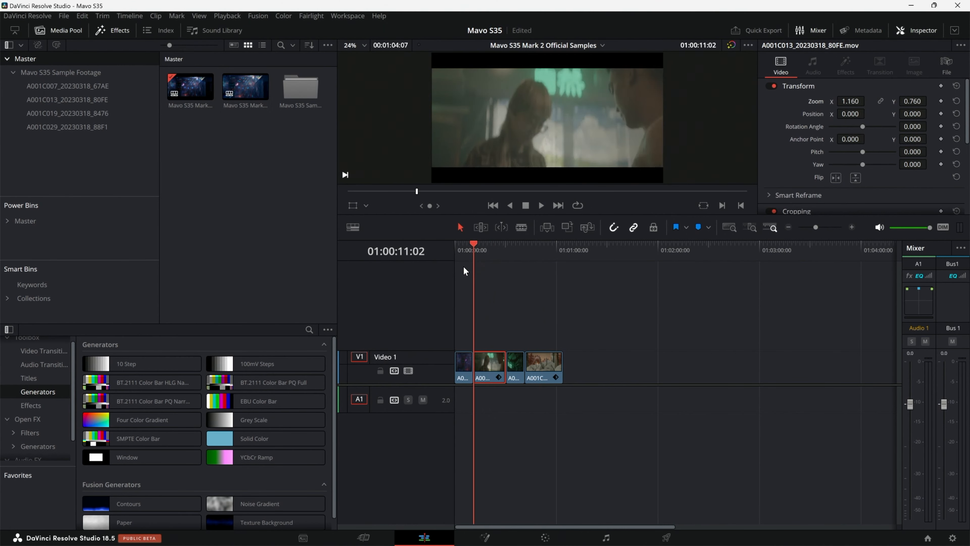
pyautogui.click(949, 64)
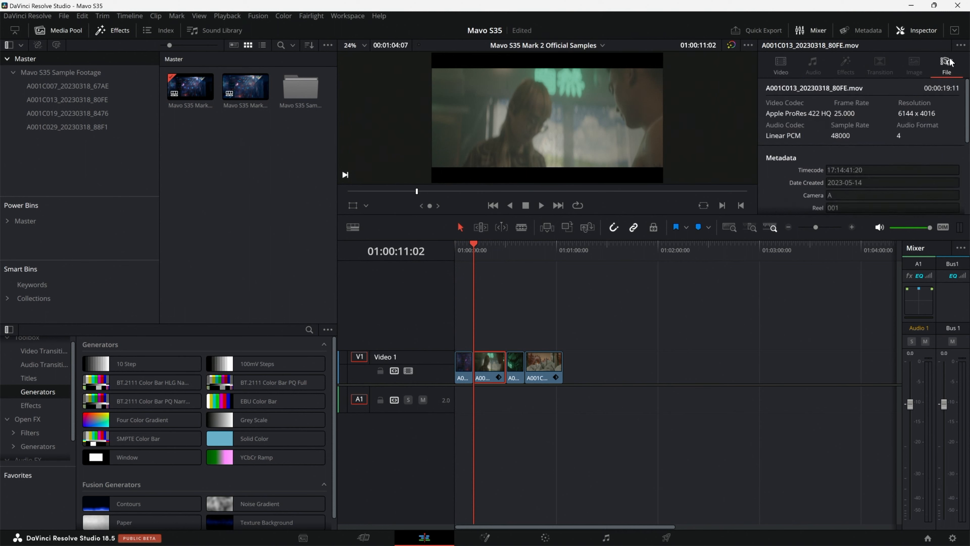
pyautogui.click(781, 64)
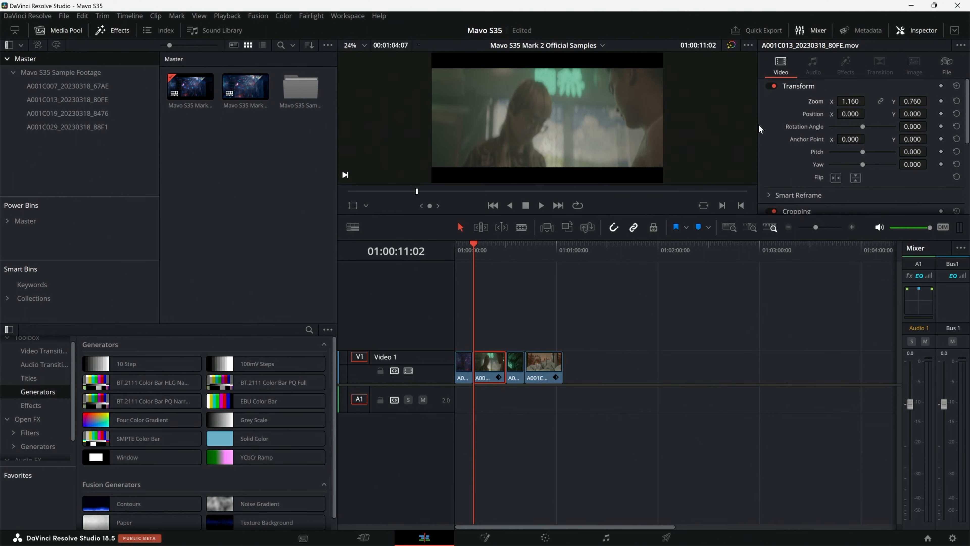
# Step: Preview the second clip full screen, scrubbing from its out-of-focus opening to the sharp shot
pyautogui.hotkey('ctrl', 'f')
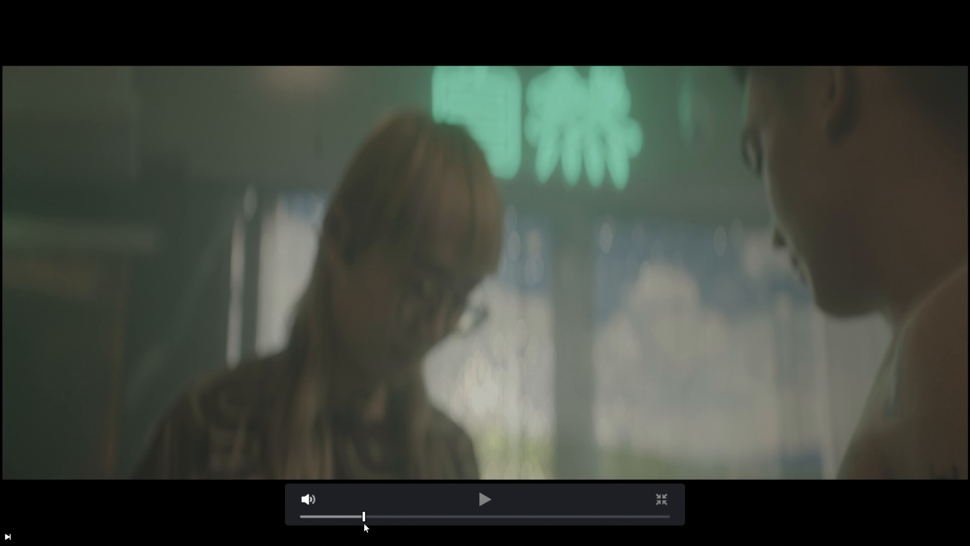
pyautogui.moveTo(363, 522); pyautogui.dragTo(399, 525)
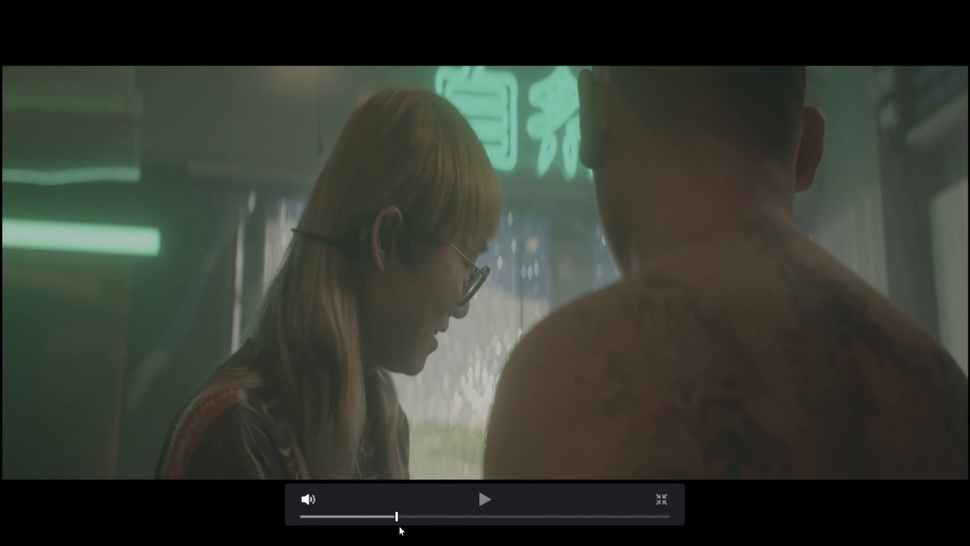
pyautogui.press('Escape')
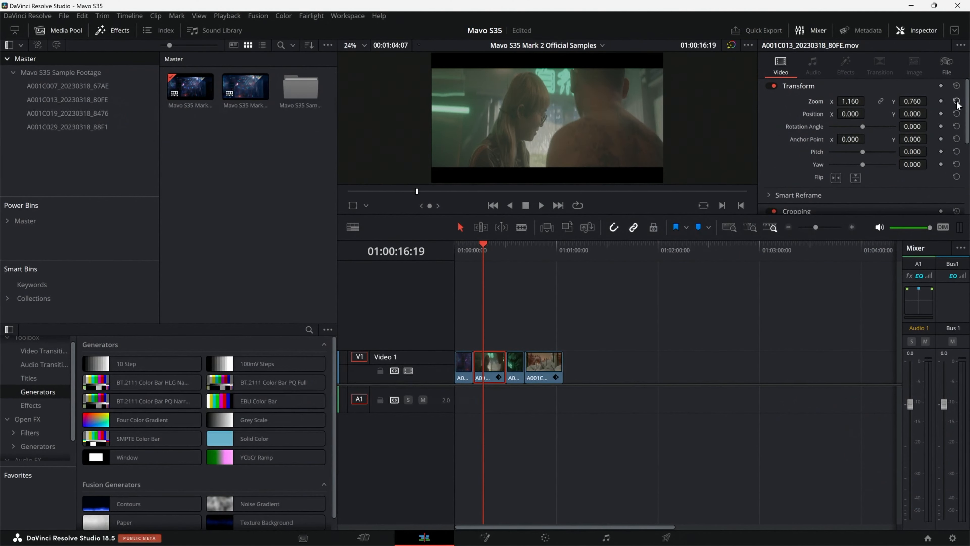
# Step: Reset the second clip's zoom, examine the original frame full screen, and undo the reset
pyautogui.click(957, 101)
pyautogui.hotkey('ctrl', 'f')
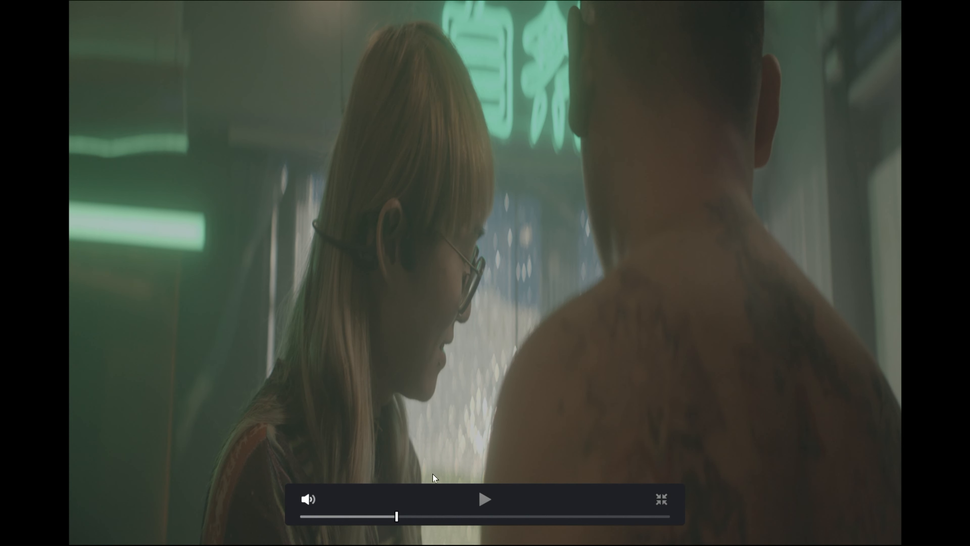
pyautogui.moveTo(402, 523)
pyautogui.mouseDown()
pyautogui.moveTo(378, 518)
pyautogui.moveTo(401, 523)
pyautogui.mouseUp()
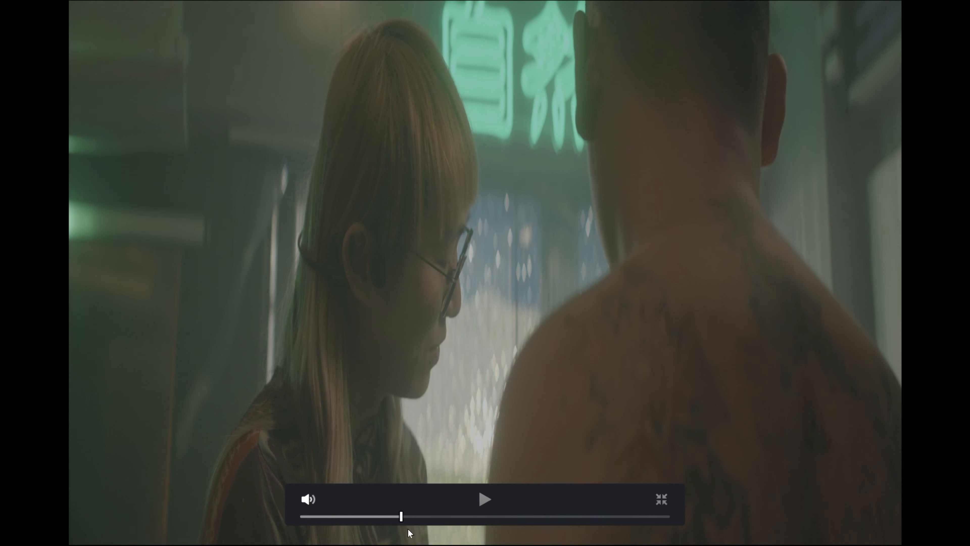
pyautogui.press('Escape')
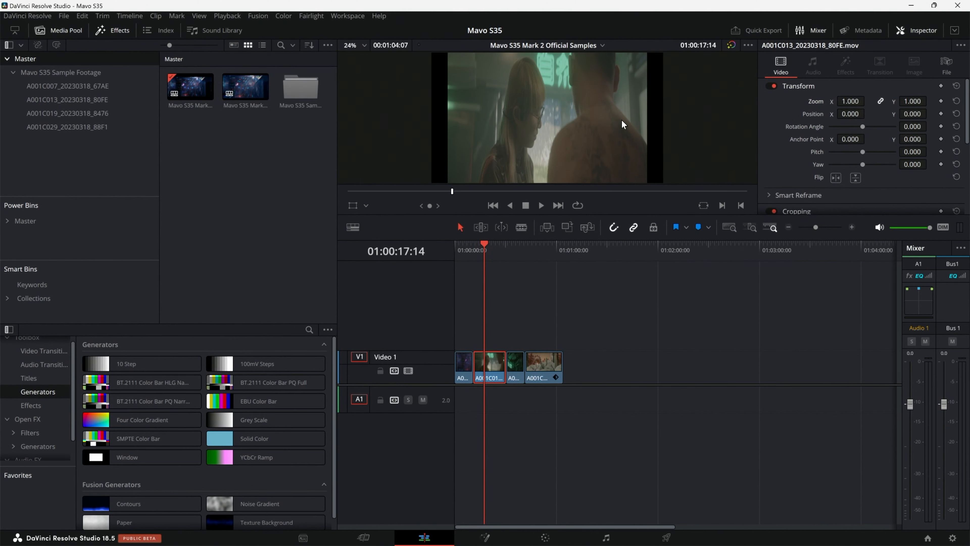
pyautogui.hotkey('ctrl', 'z')
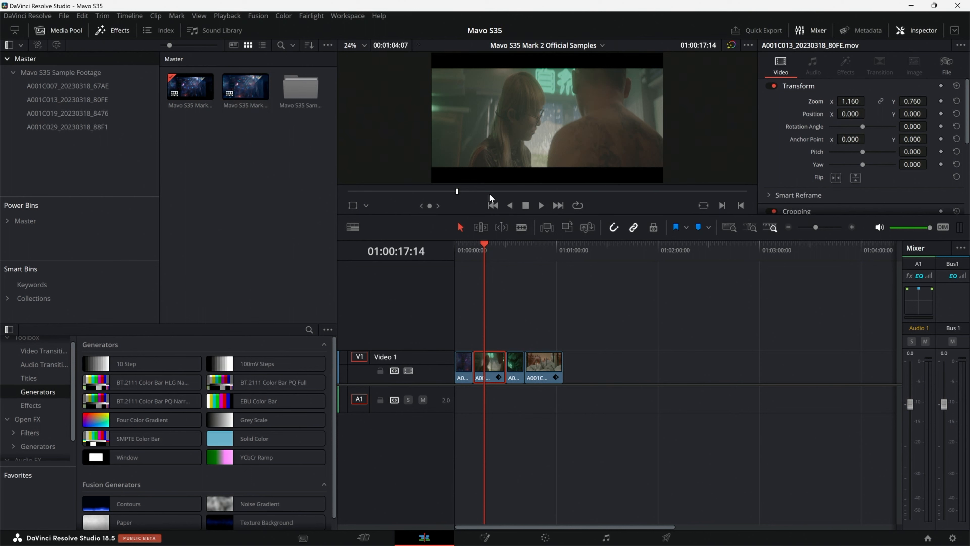
# Step: Scrub through the timeline, switch to the Color page and preview clip 02 up to near its end
pyautogui.click(556, 193)
pyautogui.moveTo(558, 195); pyautogui.dragTo(637, 194)
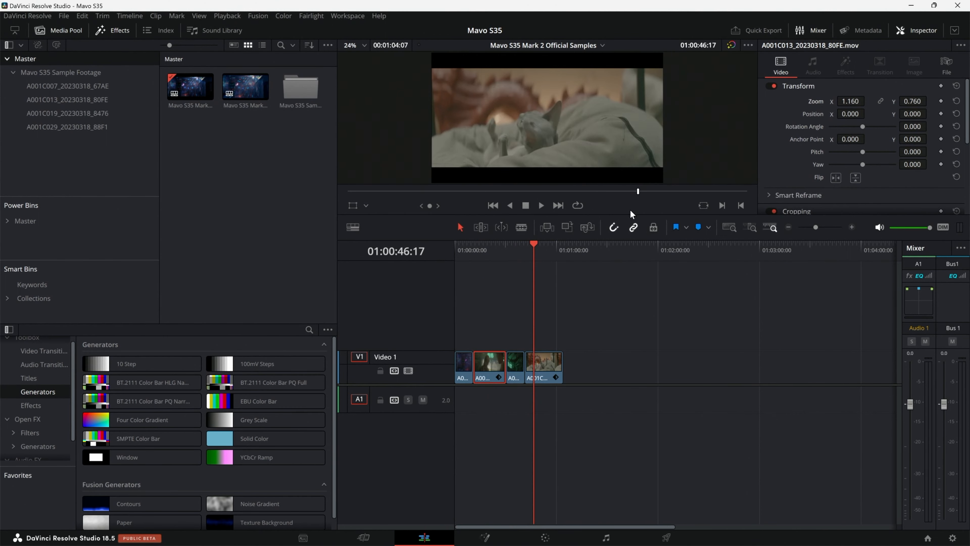
pyautogui.click(545, 539)
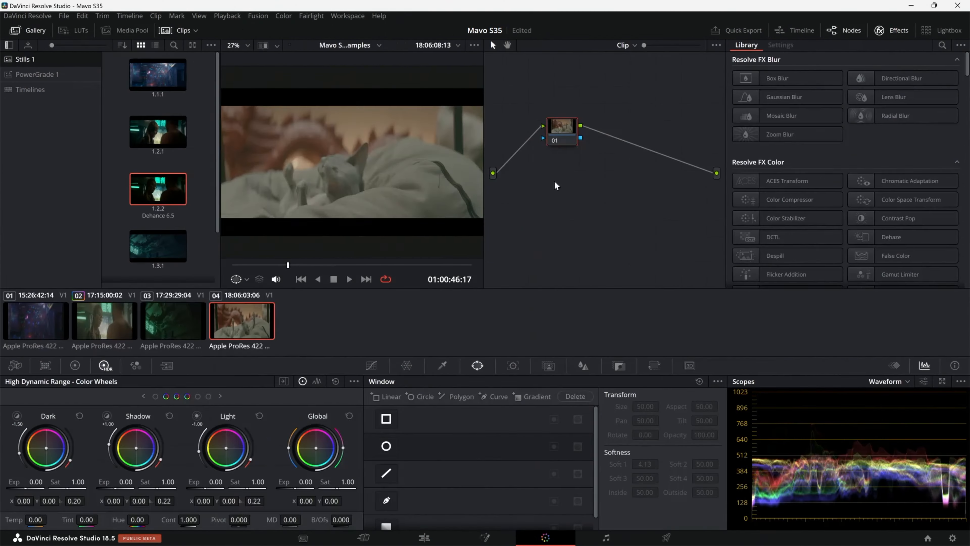
pyautogui.click(114, 333)
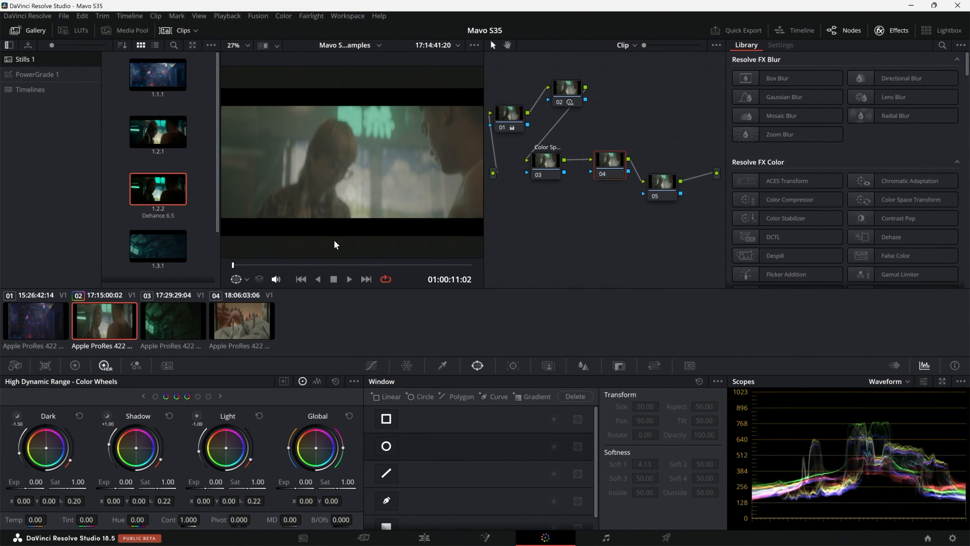
pyautogui.click(346, 265)
pyautogui.moveTo(349, 266); pyautogui.dragTo(459, 268)
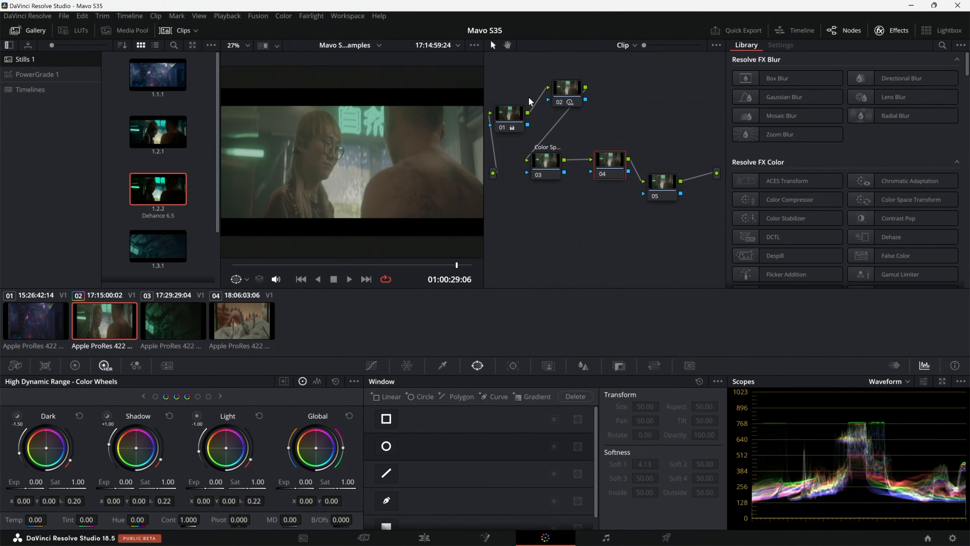
# Step: Examine node 01's primary color wheels and node 02's HDR wheels, including the highlight and specular zones
pyautogui.click(509, 114)
pyautogui.click(74, 365)
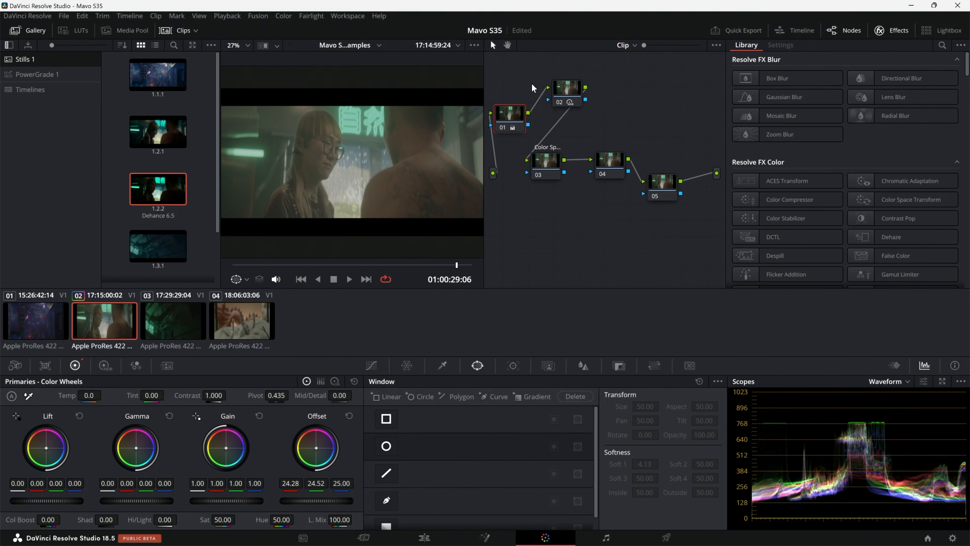
pyautogui.click(571, 96)
pyautogui.click(106, 366)
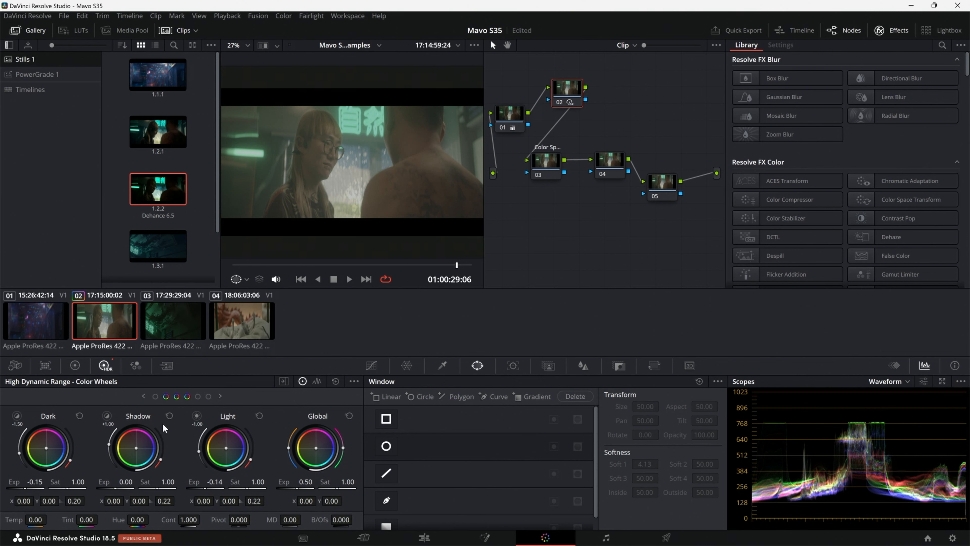
pyautogui.click(198, 396)
pyautogui.click(314, 267)
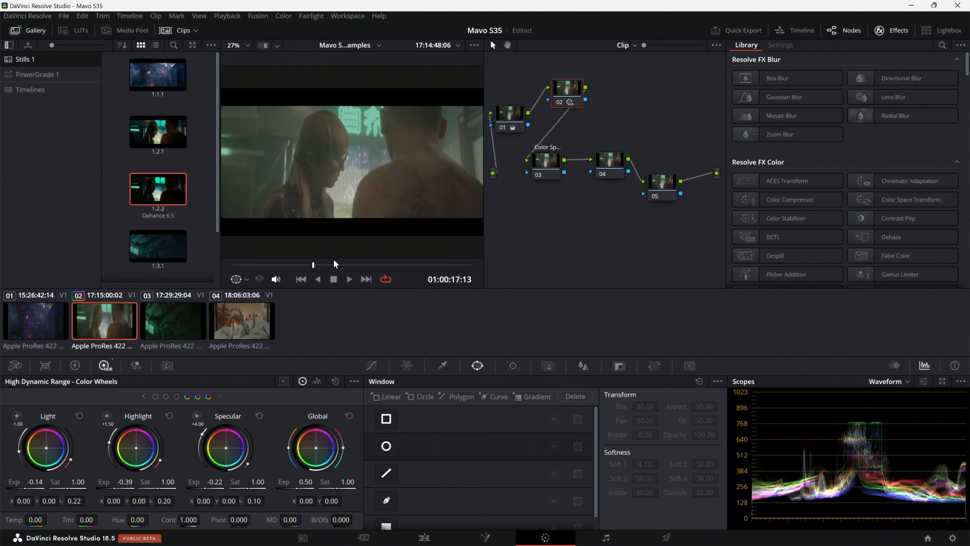
# Step: Apply a Color Space Transform to node 03 with ARRI Wide Gamut 3 input color space and ARRI LogC3 input gamma
pyautogui.click(546, 165)
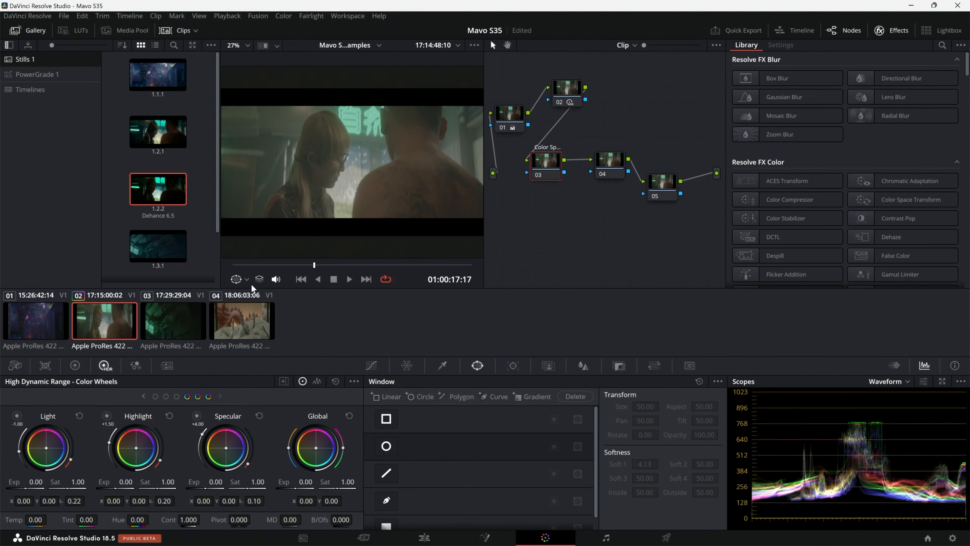
pyautogui.click(413, 265)
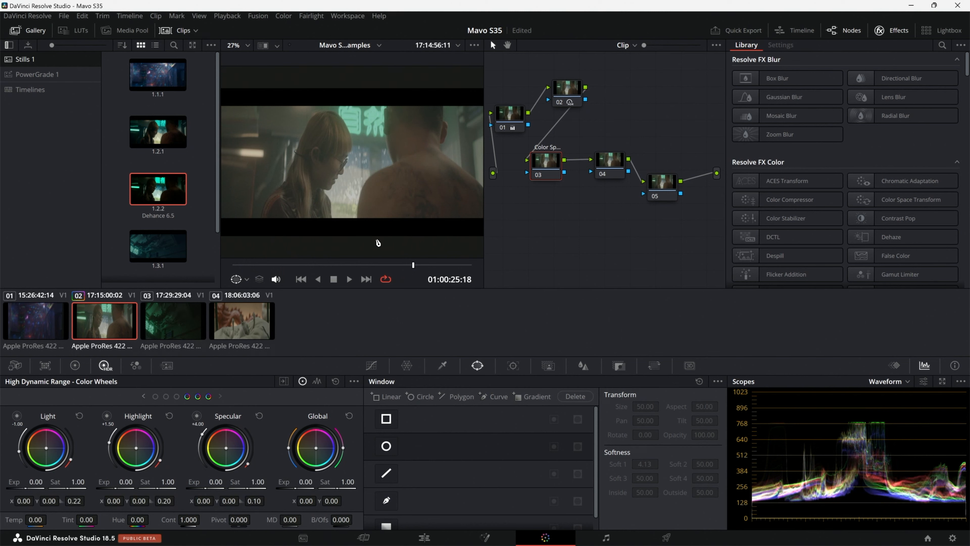
pyautogui.moveTo(911, 198); pyautogui.dragTo(546, 168)
pyautogui.click(842, 91)
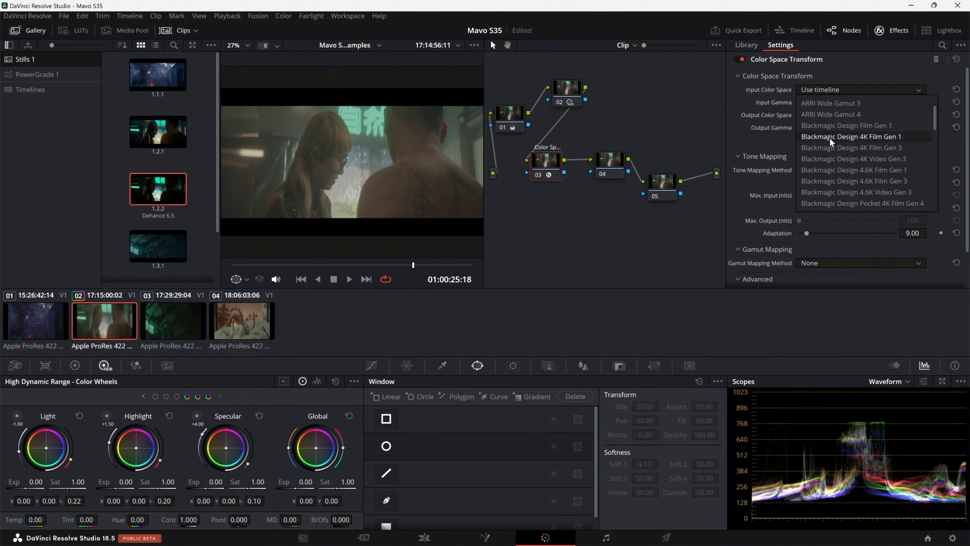
pyautogui.click(838, 140)
pyautogui.click(838, 102)
pyautogui.click(836, 148)
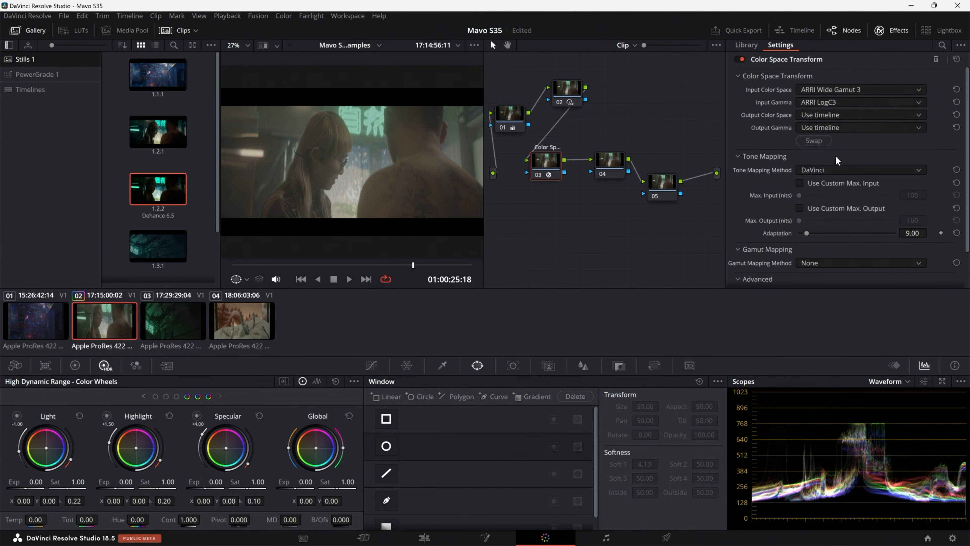
# Step: Set node 03's transform output to DaVinci Wide Gamut color space and DaVinci Intermediate gamma
pyautogui.click(838, 116)
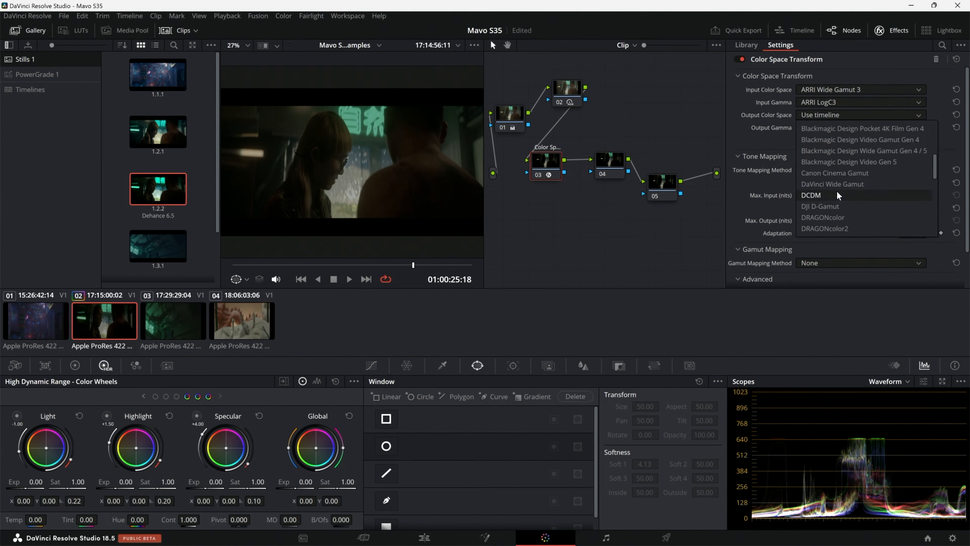
pyautogui.click(837, 183)
pyautogui.click(849, 130)
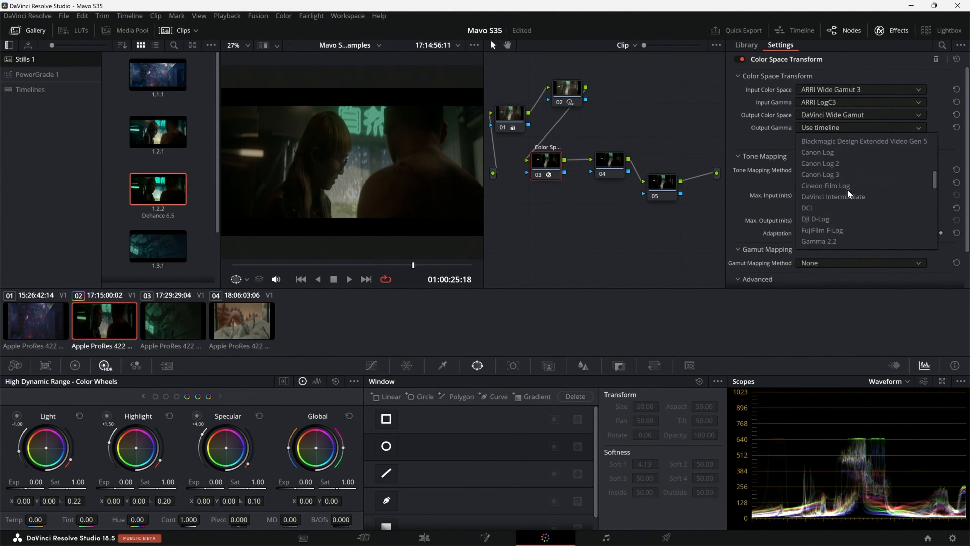
pyautogui.click(840, 197)
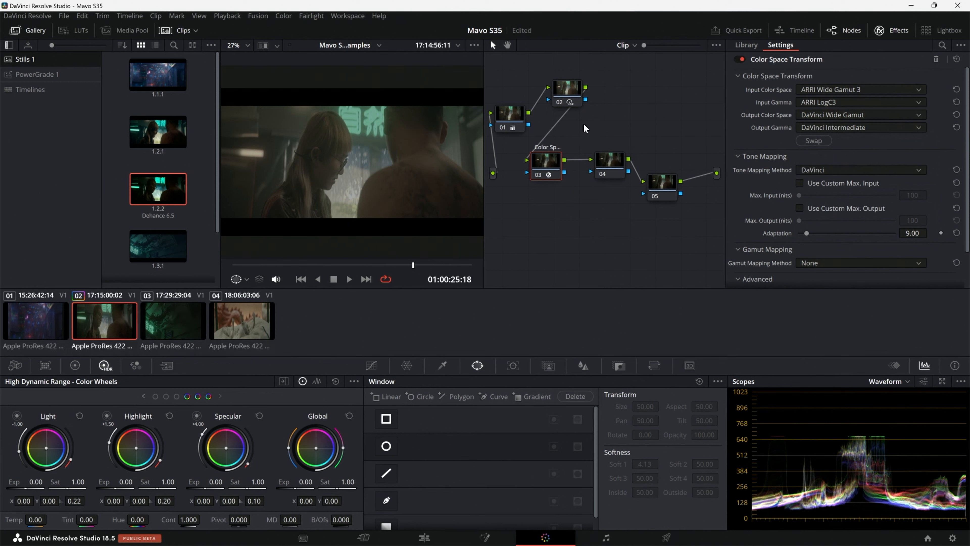
# Step: Align node 05 with node 04 and apply a Color Space Transform with DaVinci Wide Gamut and DaVinci Intermediate as input
pyautogui.moveTo(662, 186); pyautogui.dragTo(686, 162)
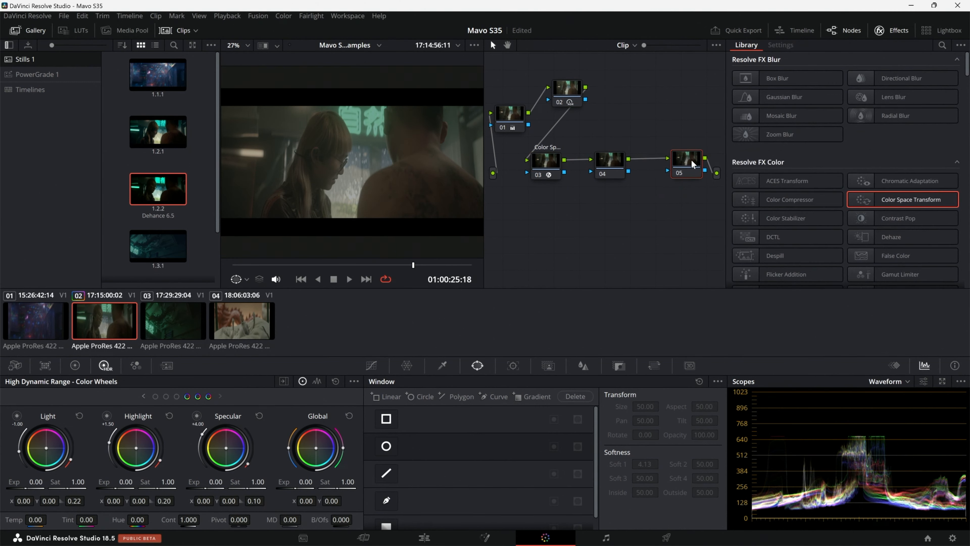
pyautogui.moveTo(864, 200); pyautogui.dragTo(686, 163)
pyautogui.click(860, 90)
pyautogui.scroll(-3, 854, 156)
pyautogui.click(852, 125)
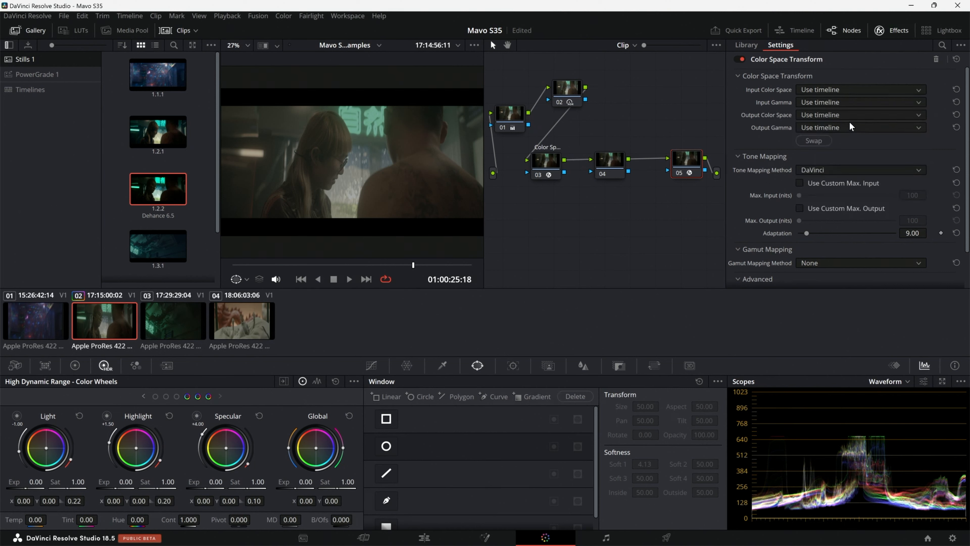
pyautogui.click(858, 102)
pyautogui.scroll(-3, 847, 169)
pyautogui.click(848, 169)
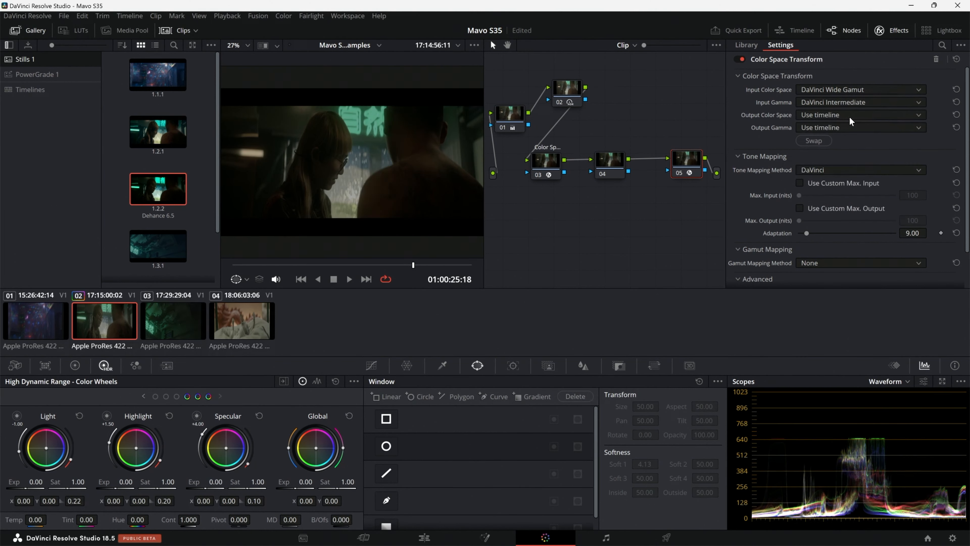
# Step: Set node 05's transform output to Rec.709 color space and Gamma 2.4
pyautogui.click(859, 114)
pyautogui.scroll(-3, 837, 206)
pyautogui.scroll(-3, 837, 206)
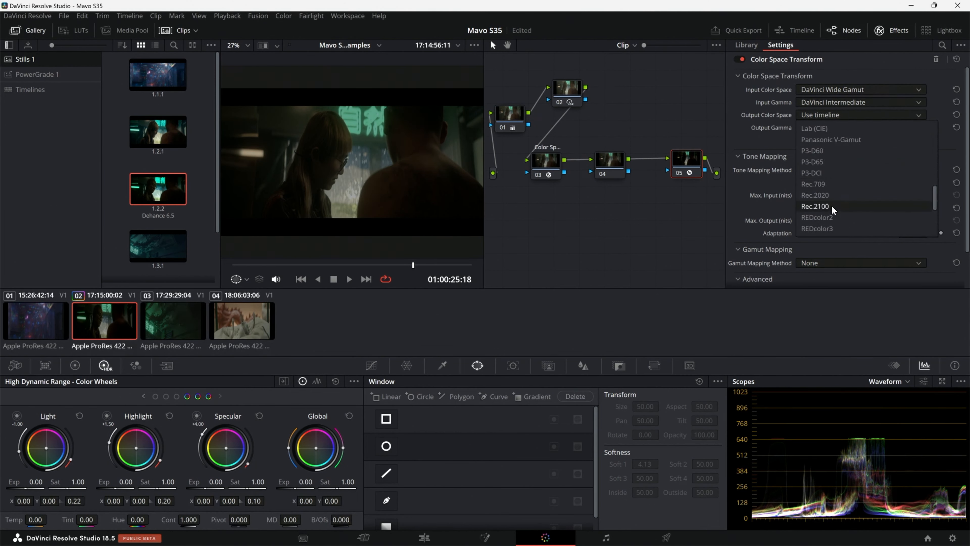
pyautogui.click(838, 195)
pyautogui.click(850, 128)
pyautogui.scroll(-5, 847, 163)
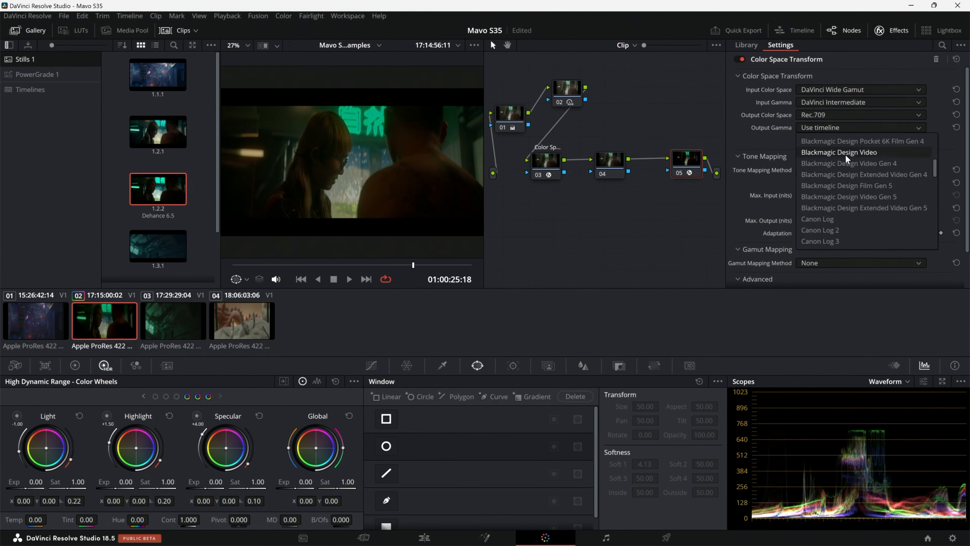
pyautogui.click(840, 186)
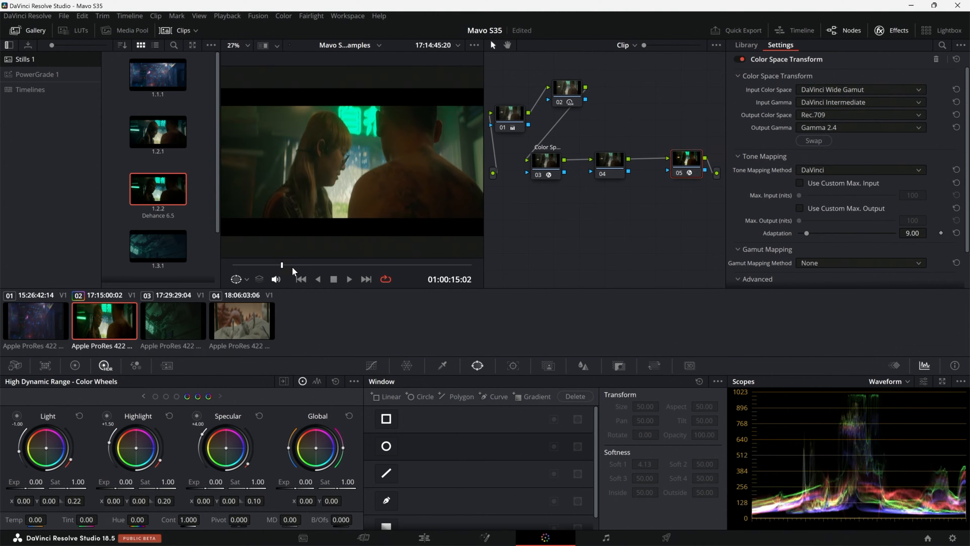
# Step: Play clip 02 full screen to review the color-managed result and return to the Color page
pyautogui.hotkey('ctrl', 'f')
pyautogui.moveTo(364, 518); pyautogui.dragTo(622, 508)
pyautogui.press('space')
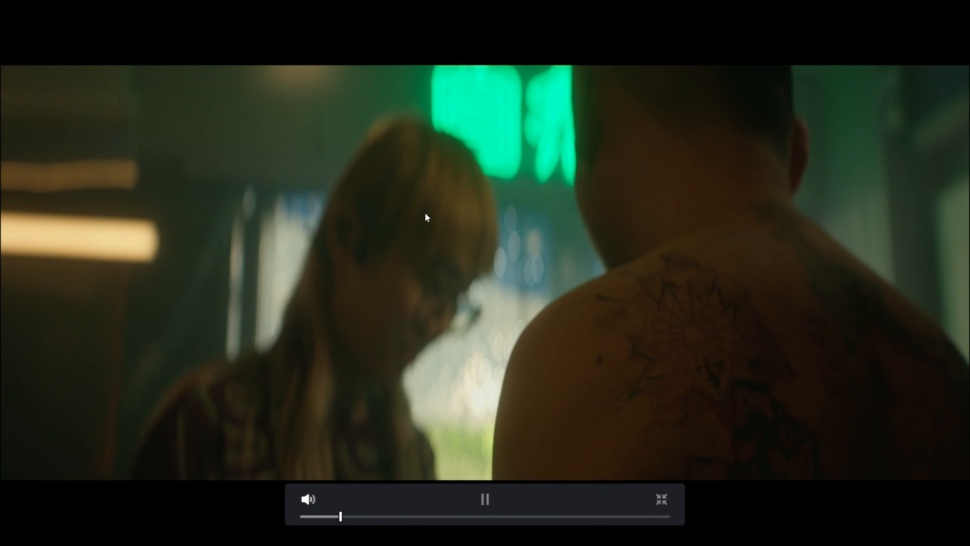
pyautogui.press('Escape')
pyautogui.press('space')
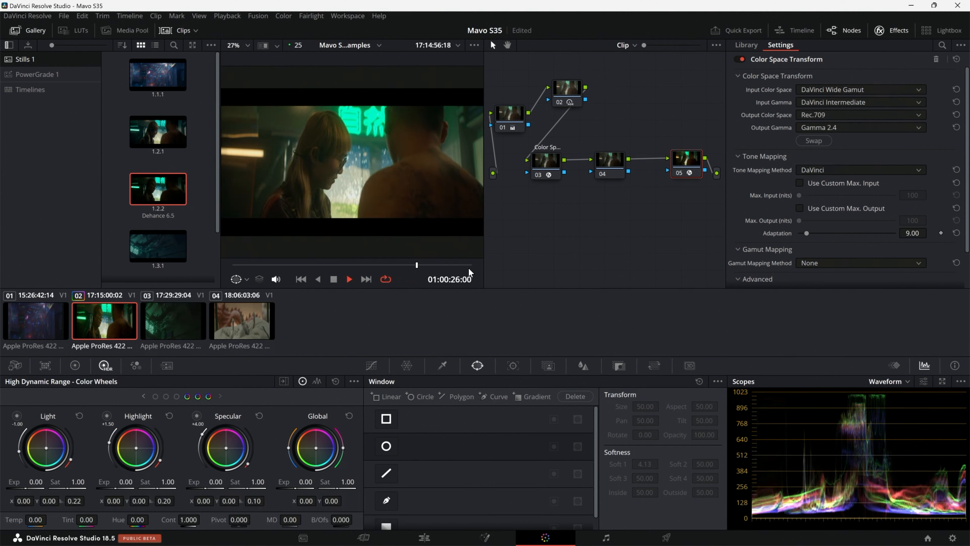
# Step: Review clip 02's playback at full-screen size once more and return to the grading workspace
pyautogui.press('space')
pyautogui.hotkey('ctrl', 'f')
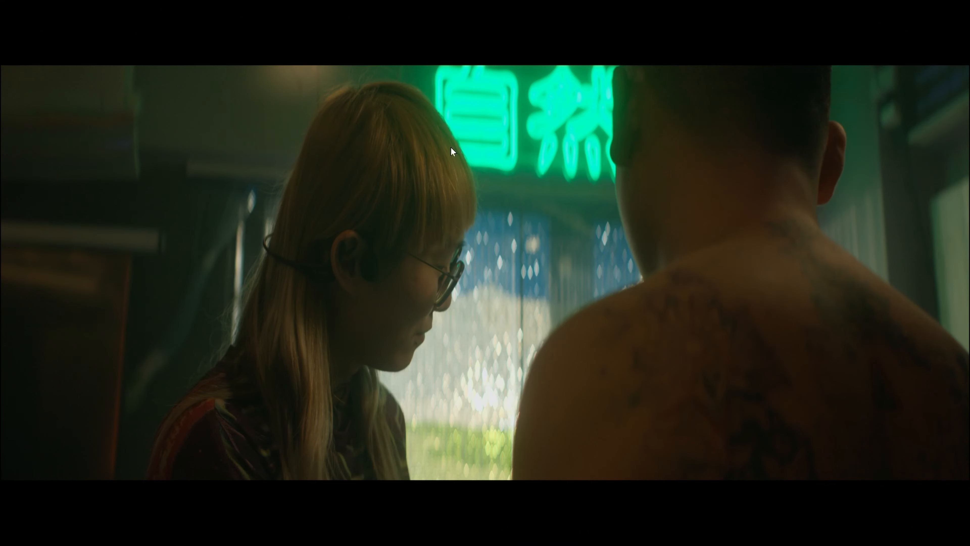
pyautogui.press('Escape')
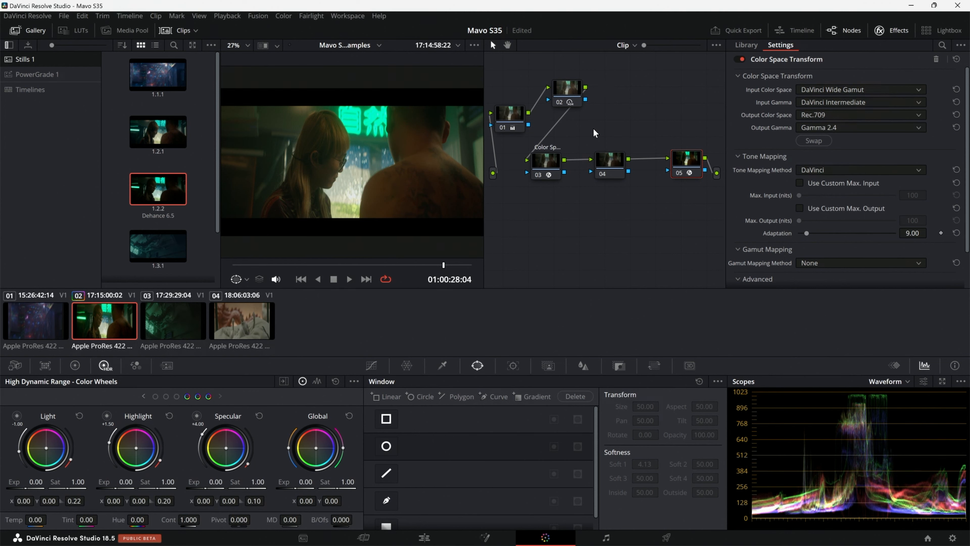
# Step: Apply the Dehancer Pro 6.3.0 film emulation effect to node 04, between the two Color Space Transform nodes
pyautogui.click(611, 162)
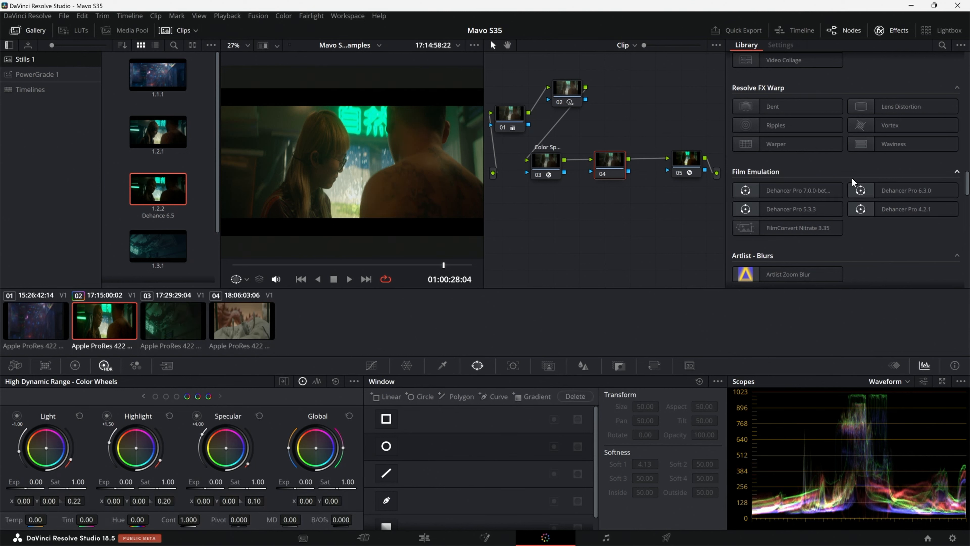
pyautogui.click(905, 190)
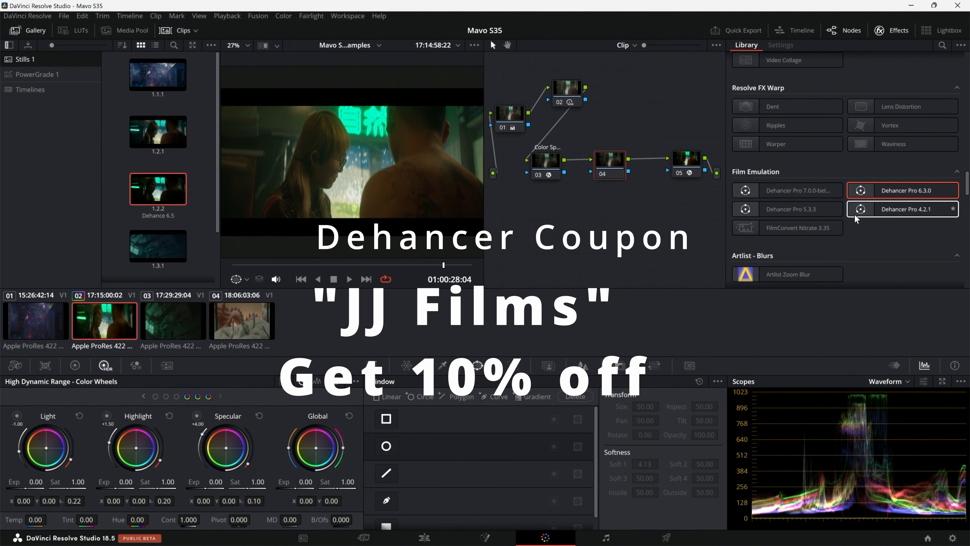
pyautogui.moveTo(893, 188); pyautogui.dragTo(608, 162)
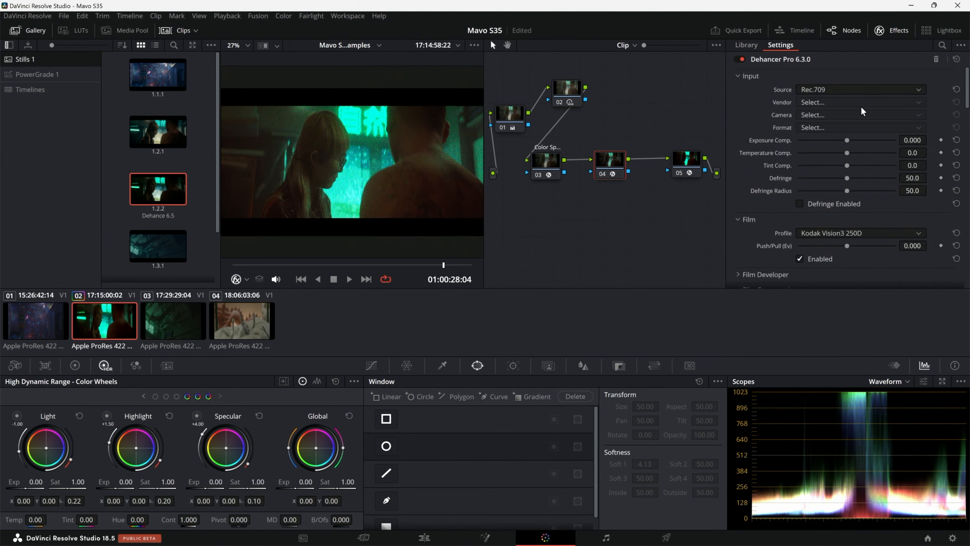
# Step: Turn off Dehancer's Film section and the other sections enabled by default, including Print, to start from a neutral image
pyautogui.click(799, 258)
pyautogui.scroll(-5, 803, 232)
pyautogui.click(800, 240)
pyautogui.scroll(-5, 802, 241)
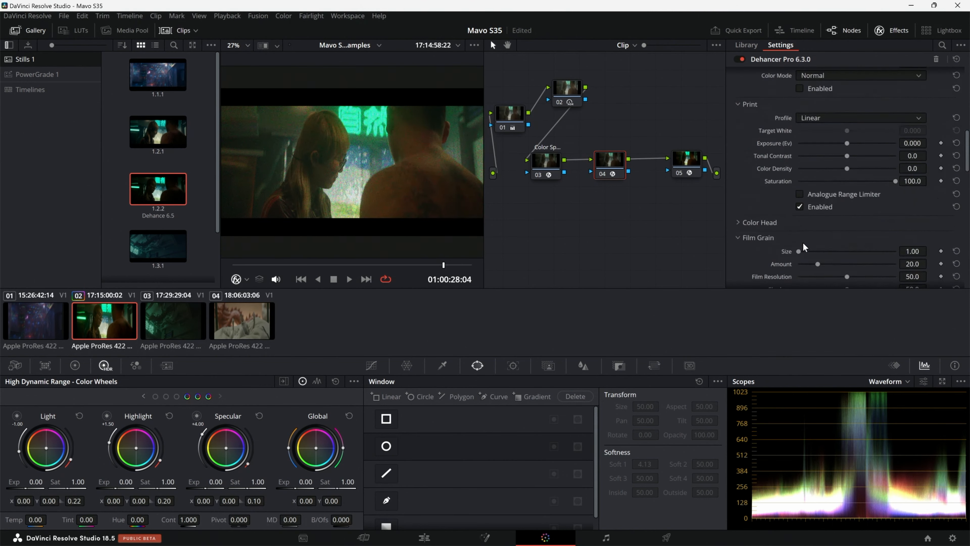
pyautogui.scroll(-5, 808, 226)
pyautogui.click(800, 215)
pyautogui.scroll(-11, 810, 251)
pyautogui.scroll(20, 806, 243)
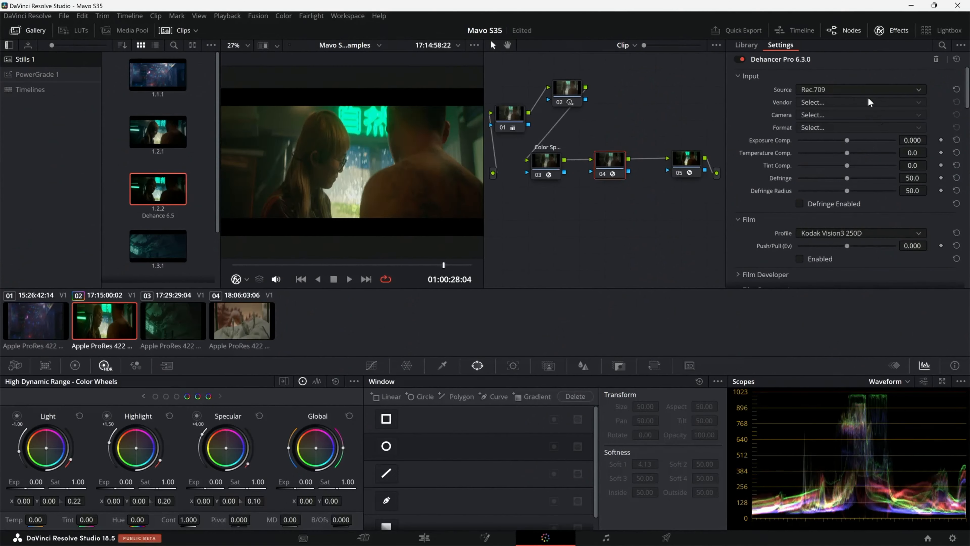
# Step: Set Dehancer's input source to DVR WG/Intermediate and enable its Film section
pyautogui.click(870, 91)
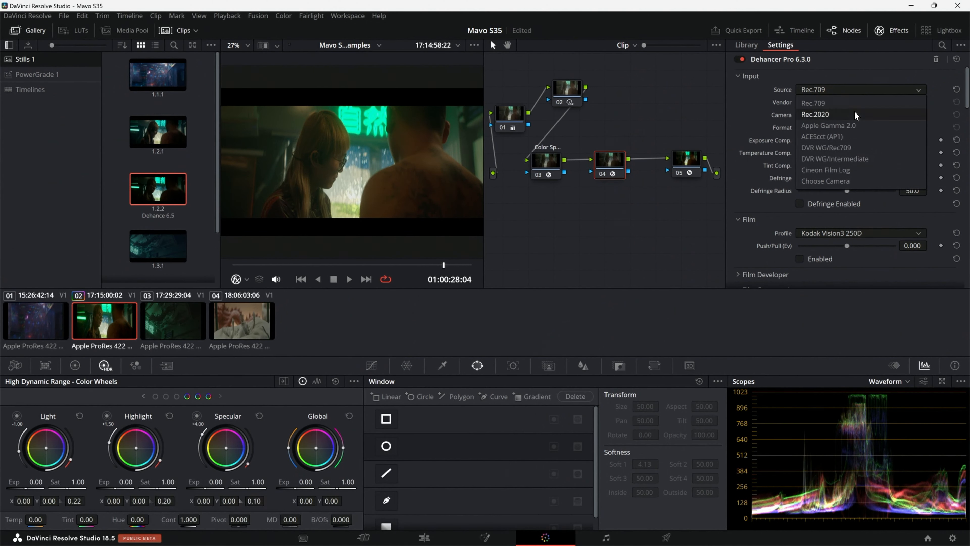
pyautogui.click(842, 158)
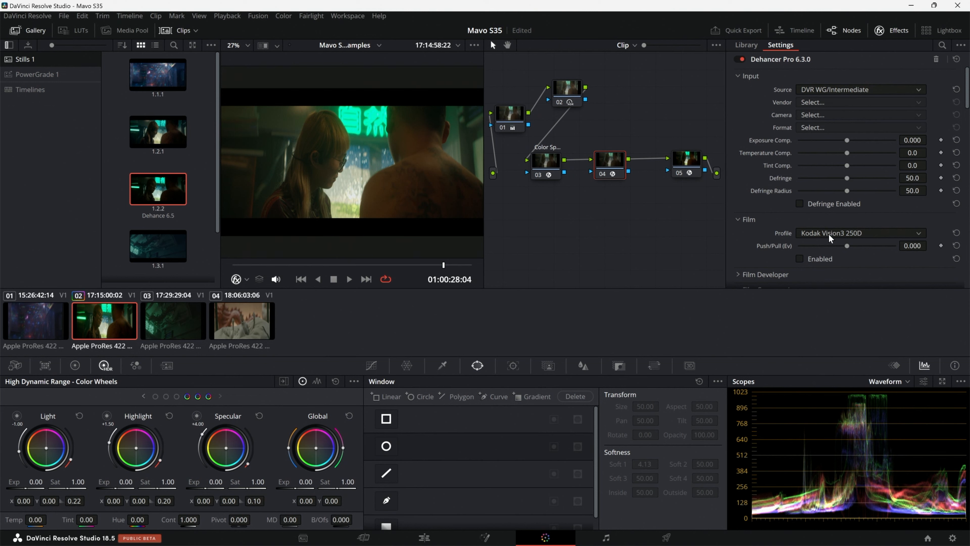
pyautogui.click(800, 259)
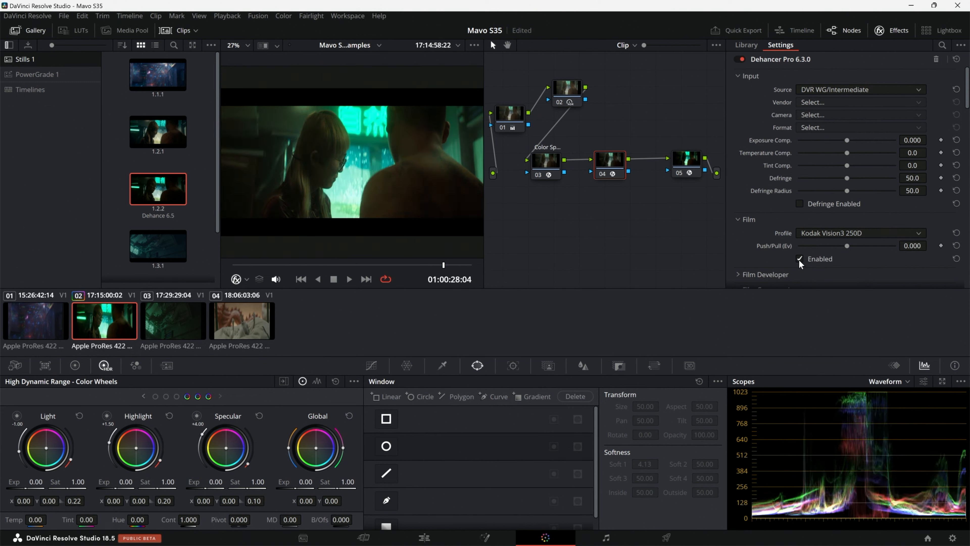
# Step: Change Dehancer's film profile to Kodak Aerocolor IV 125
pyautogui.click(863, 229)
pyautogui.scroll(5, 854, 279)
pyautogui.scroll(4, 853, 257)
pyautogui.scroll(-5, 867, 314)
pyautogui.scroll(2, 847, 292)
pyautogui.click(857, 302)
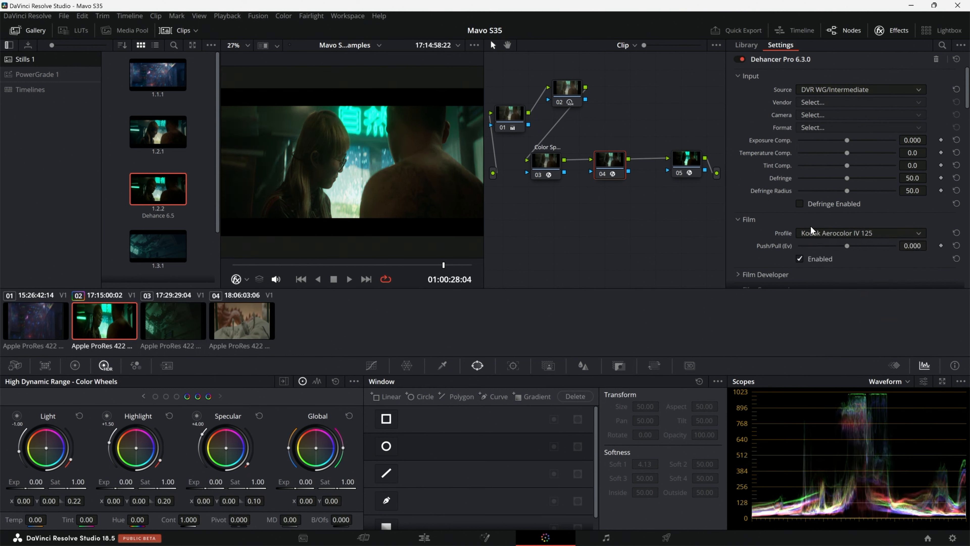
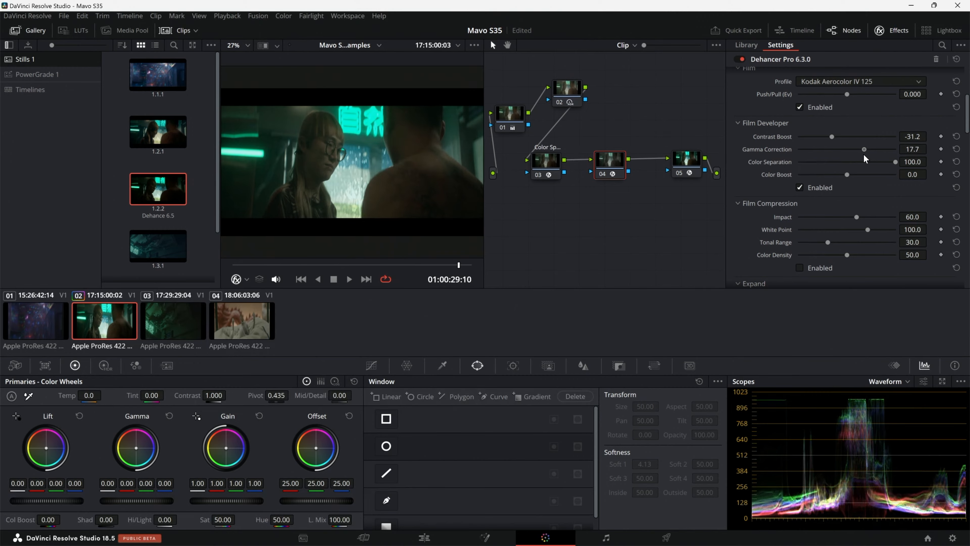
# Step: Review the image full screen with the current Film Developer adjustments
pyautogui.hotkey('ctrl', 'f')
pyautogui.hotkey('ctrl', 'f')
pyautogui.hotkey('ctrl', 'f')
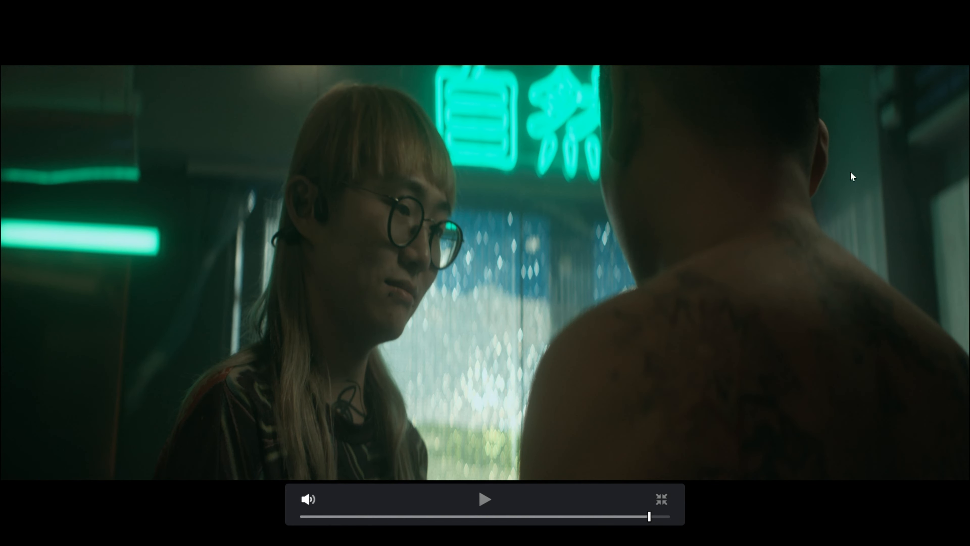
pyautogui.hotkey('ctrl', 'f')
# Step: Enable Dehancer's Film Compression with Impact 72.9, White Point 96.3, Tonal Range 51.5 and Color Density 73.9
pyautogui.scroll(-3, 853, 163)
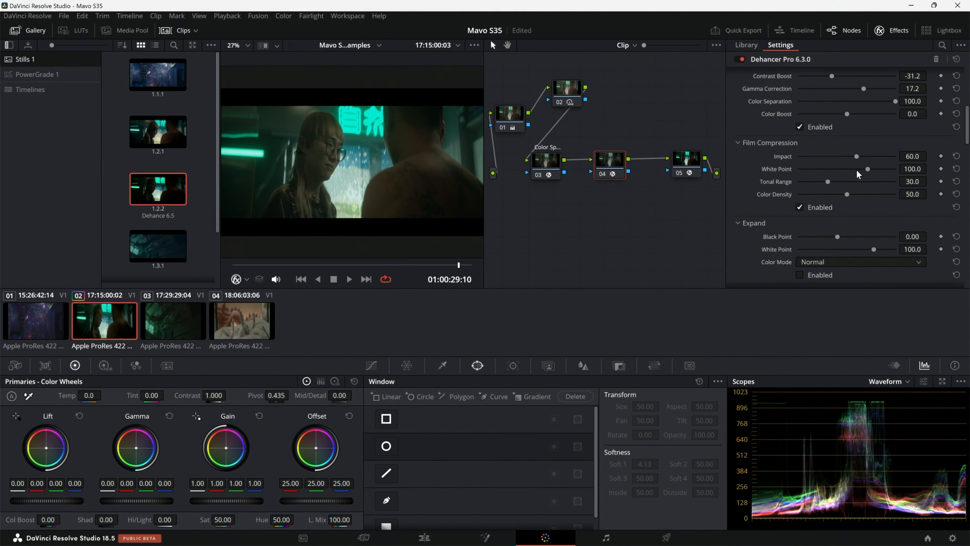
pyautogui.moveTo(868, 160); pyautogui.dragTo(866, 180)
pyautogui.moveTo(828, 184); pyautogui.dragTo(846, 189)
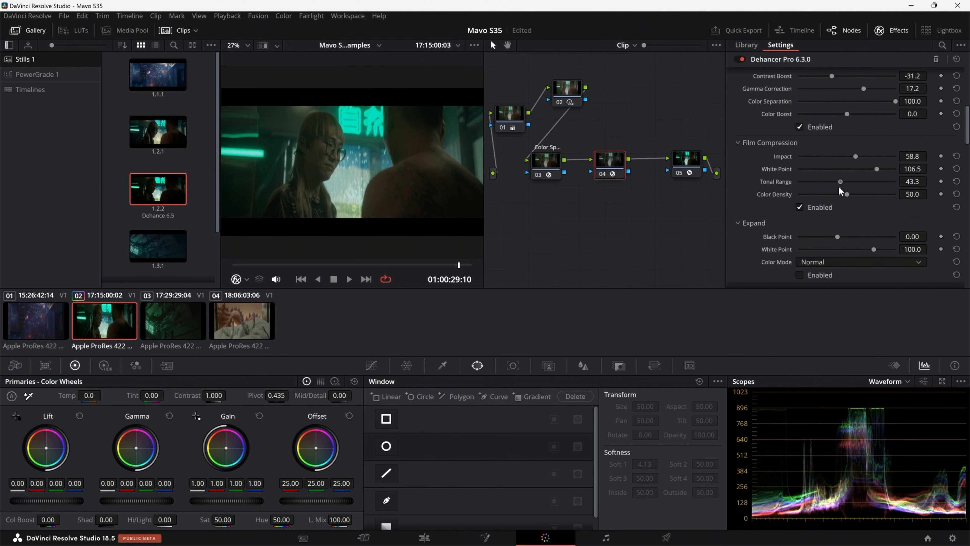
pyautogui.moveTo(878, 170); pyautogui.dragTo(842, 185)
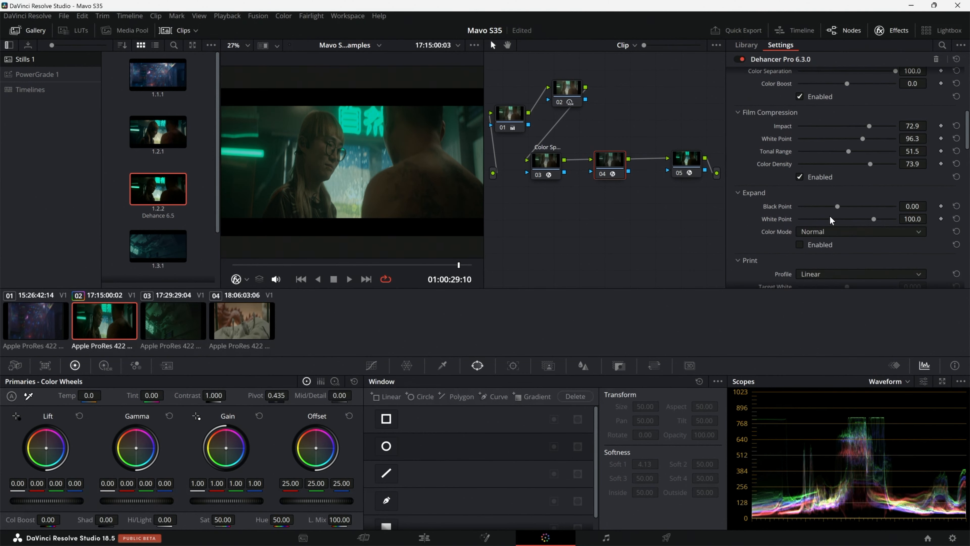
# Step: Enable Dehancer's Print section with the Kodak Endura Glossy Paper profile and raise its Exposure to about 0.501
pyautogui.scroll(-3, 832, 230)
pyautogui.click(851, 184)
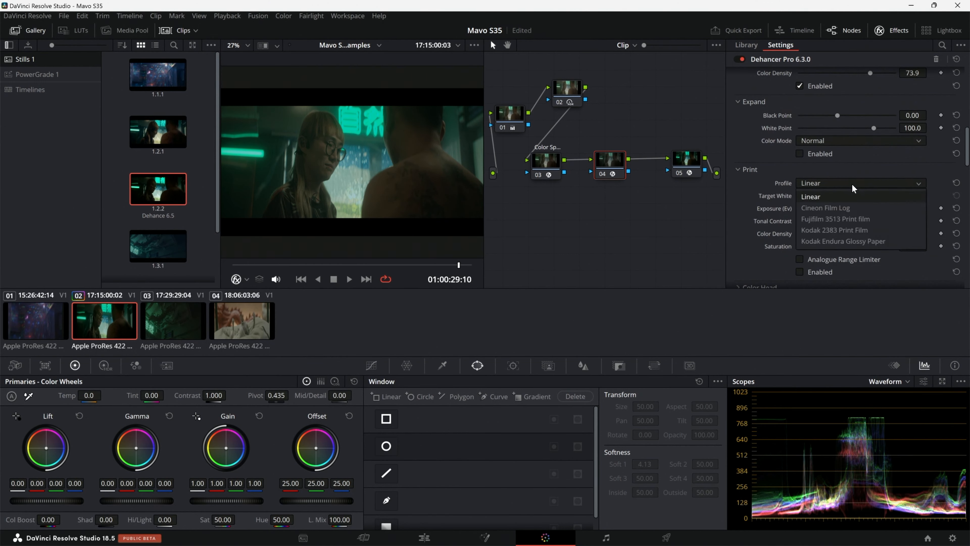
pyautogui.click(844, 241)
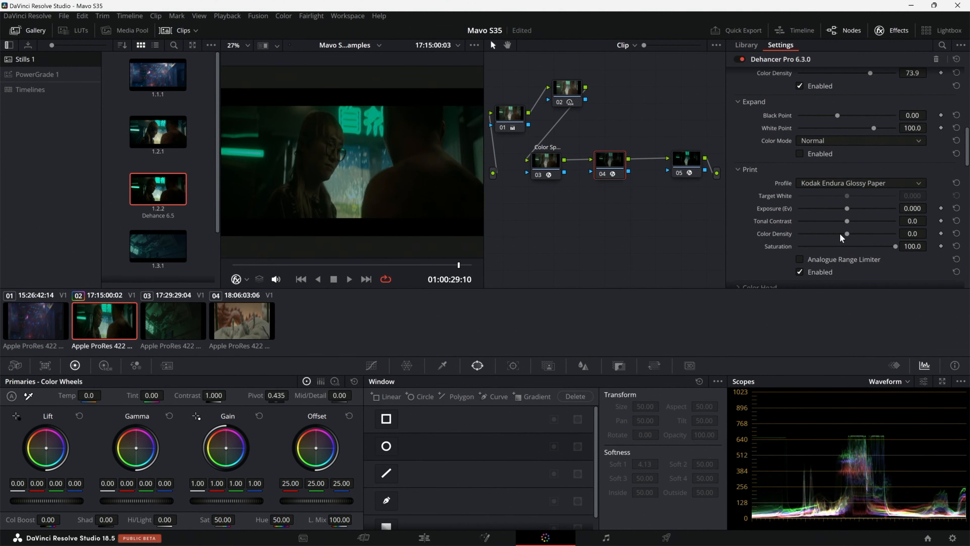
pyautogui.moveTo(847, 209); pyautogui.dragTo(855, 209)
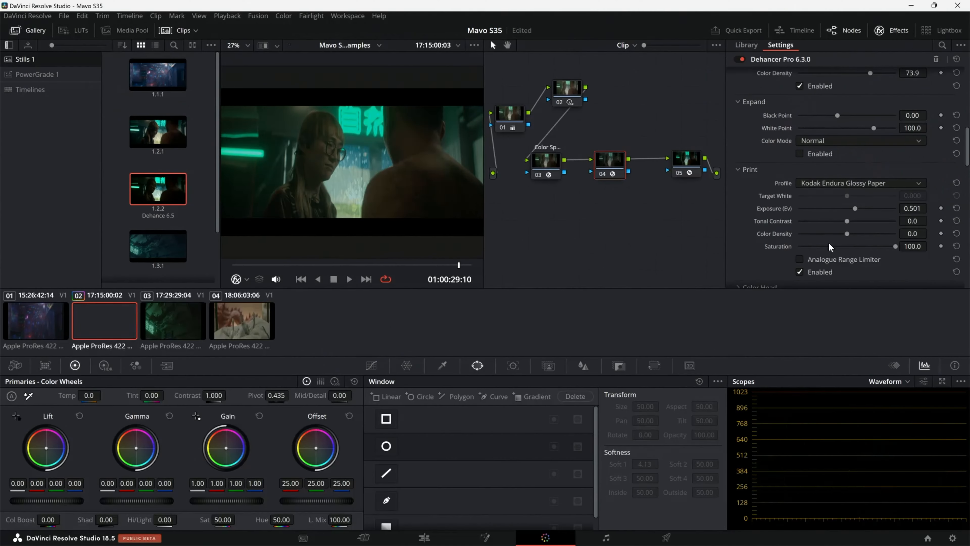
# Step: Enable Dehancer's Vignette at its default settings
pyautogui.scroll(-15, 805, 250)
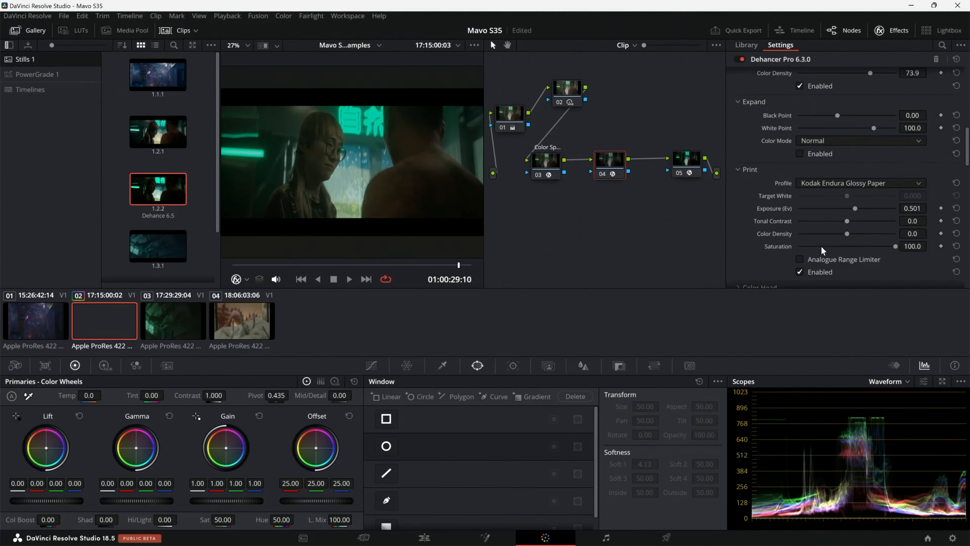
pyautogui.scroll(-2, 805, 248)
pyautogui.scroll(10, 802, 244)
pyautogui.scroll(7, 776, 166)
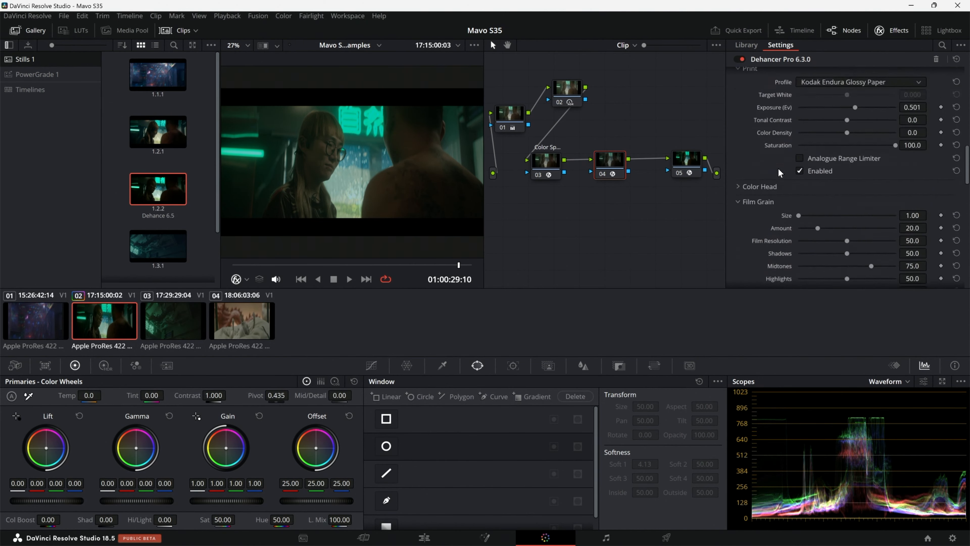
pyautogui.scroll(4, 776, 176)
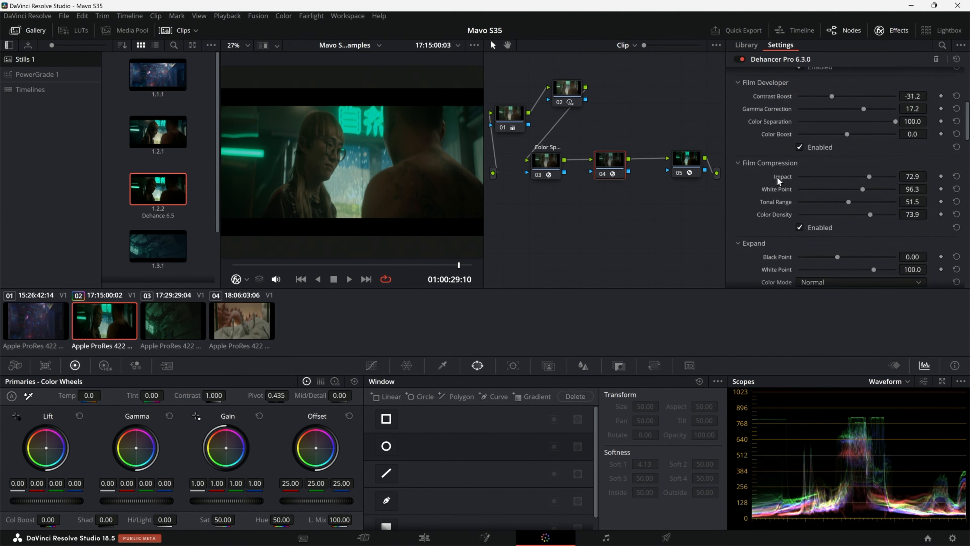
pyautogui.scroll(-14, 779, 171)
pyautogui.scroll(-3, 781, 210)
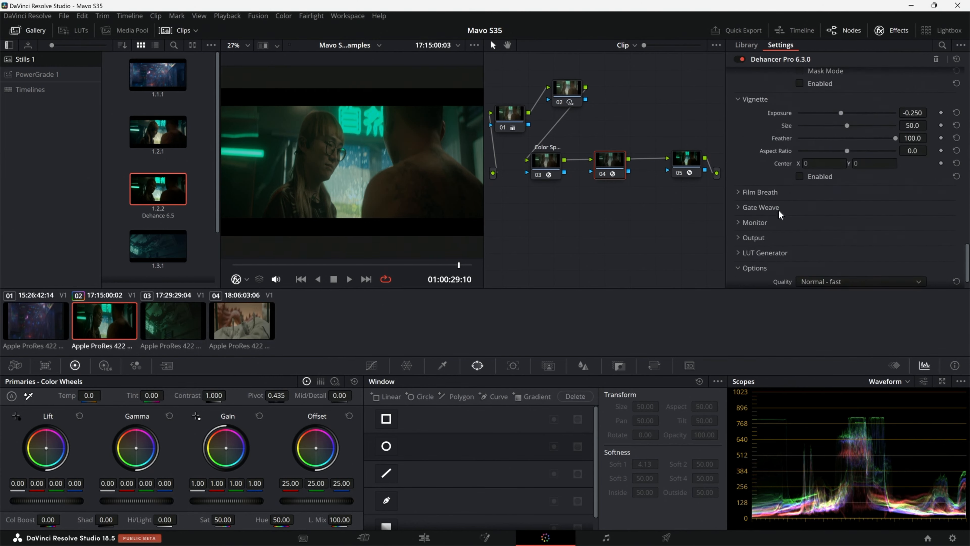
pyautogui.click(800, 177)
# Step: Check clip 02 with the vignette full screen and play it back to review the finished look
pyautogui.hotkey('ctrl', 'f')
pyautogui.hotkey('ctrl', 'f')
pyautogui.hotkey('ctrl', 'f')
pyautogui.hotkey('ctrl', 'f')
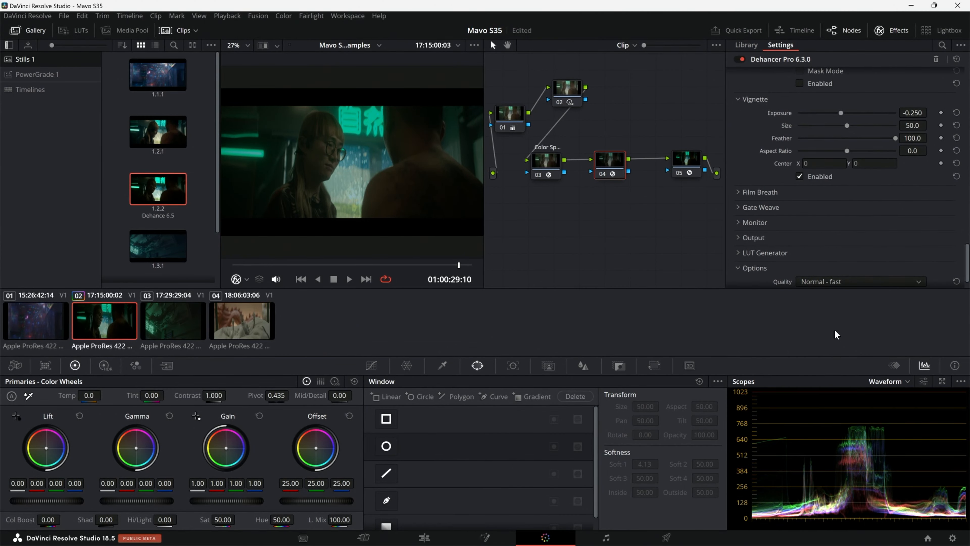
pyautogui.hotkey('ctrl', 'f')
pyautogui.press('space')
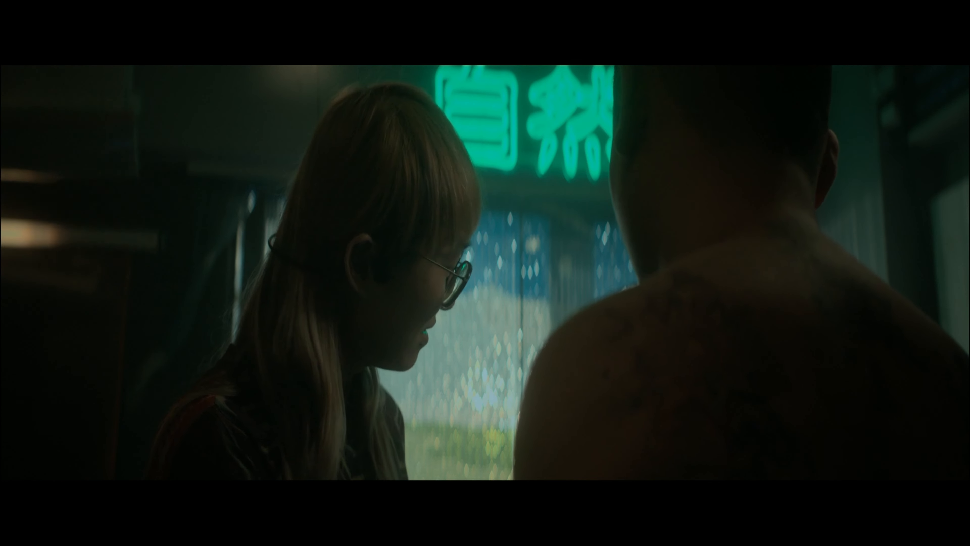
pyautogui.moveTo(526, 472)
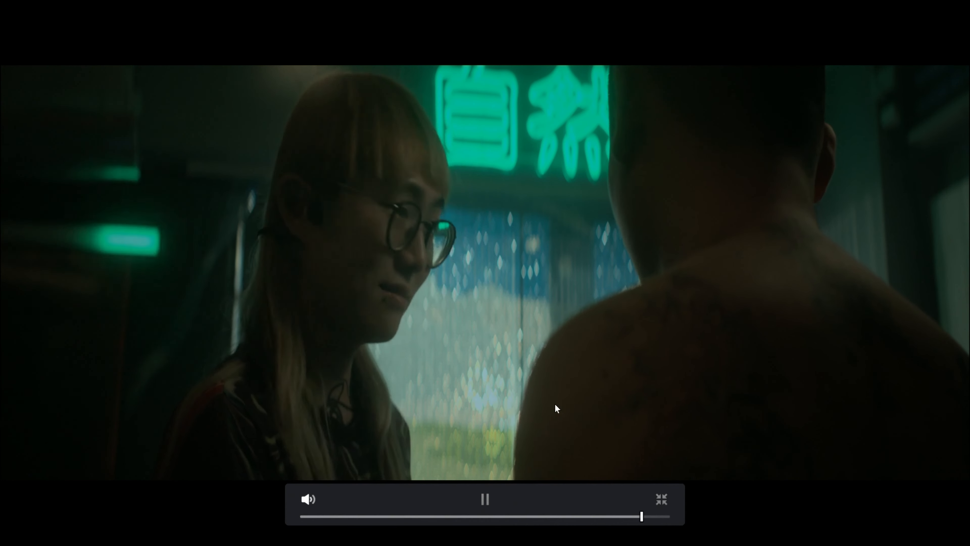
pyautogui.press('space')
pyautogui.press('Escape')
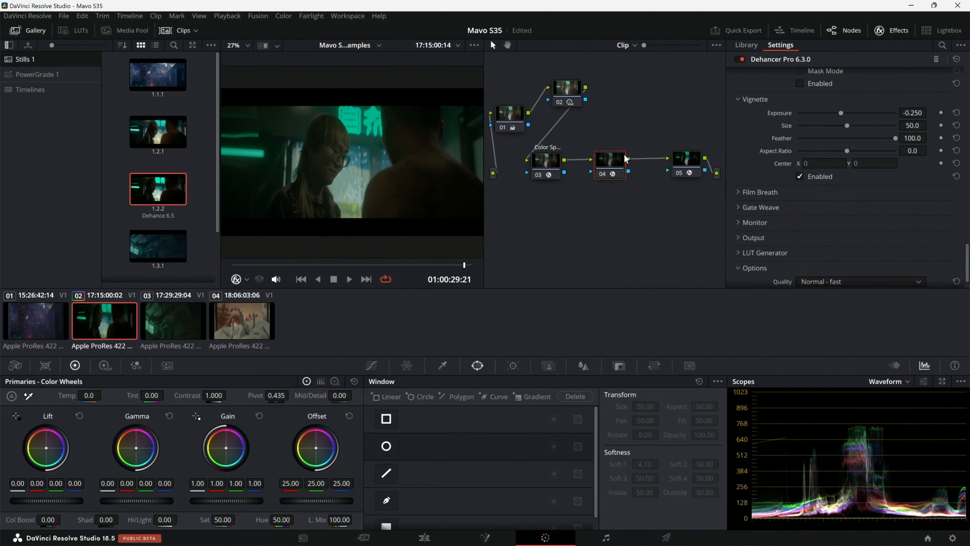
# Step: Apply clip 02's grade to clip 01
pyautogui.click(31, 318)
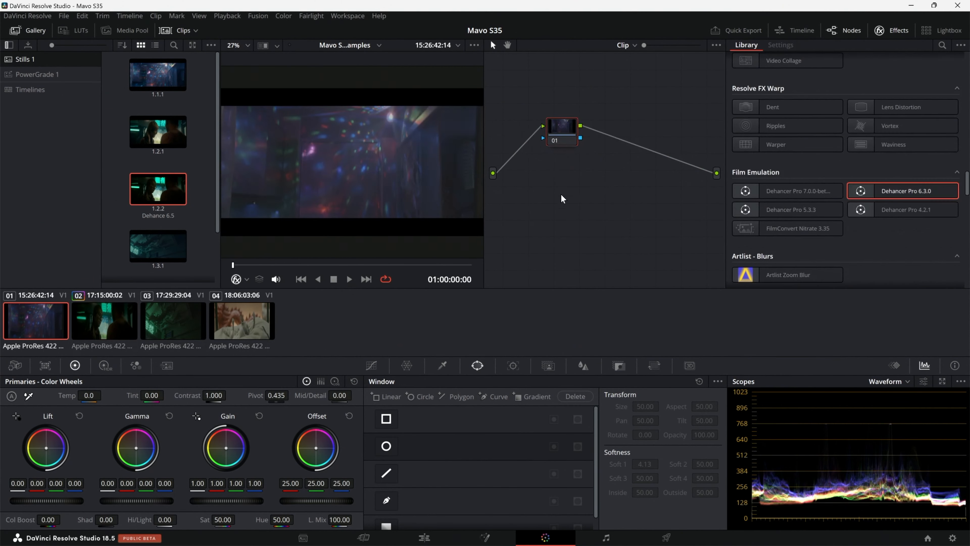
pyautogui.rightClick(109, 331)
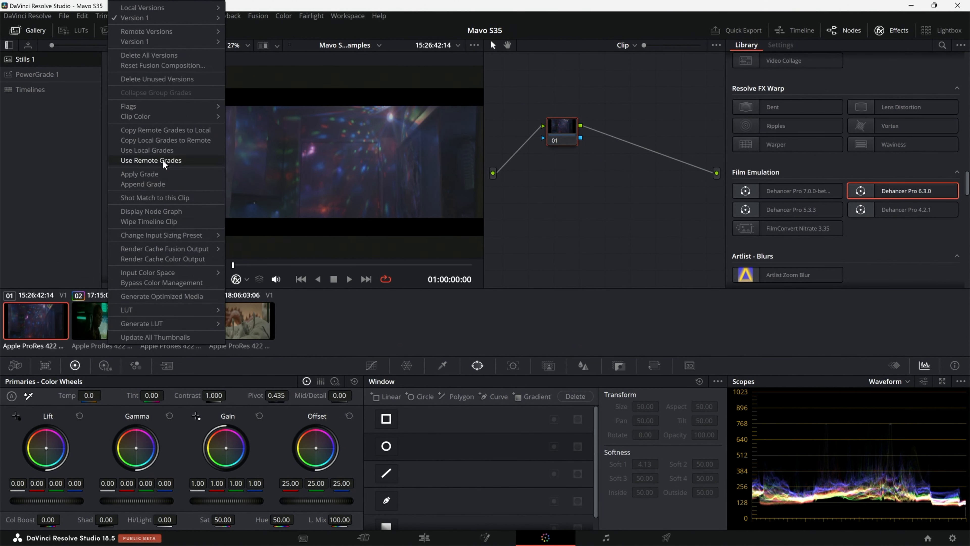
pyautogui.click(162, 171)
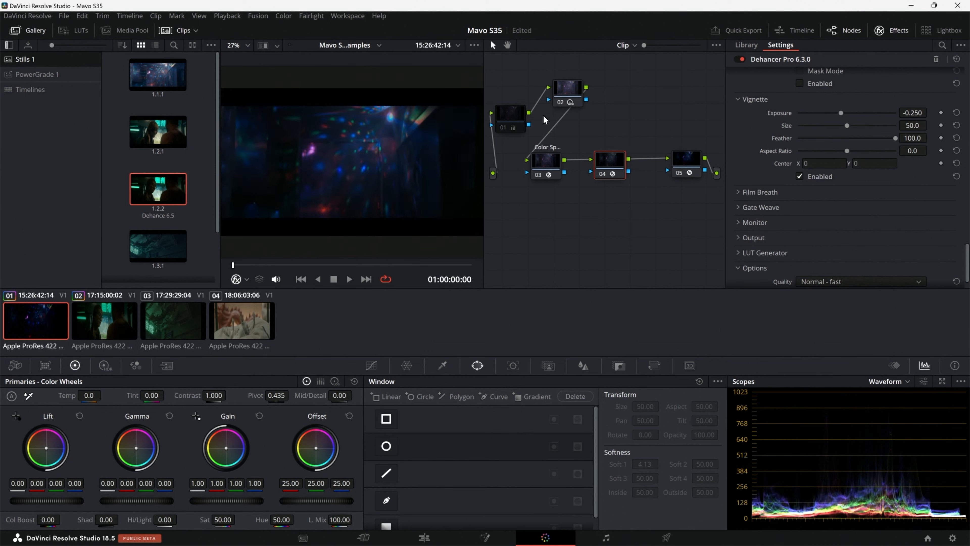
# Step: Play clip 01 full screen to judge the copied grade
pyautogui.click(272, 265)
pyautogui.hotkey('ctrl', 'f')
pyautogui.press('space')
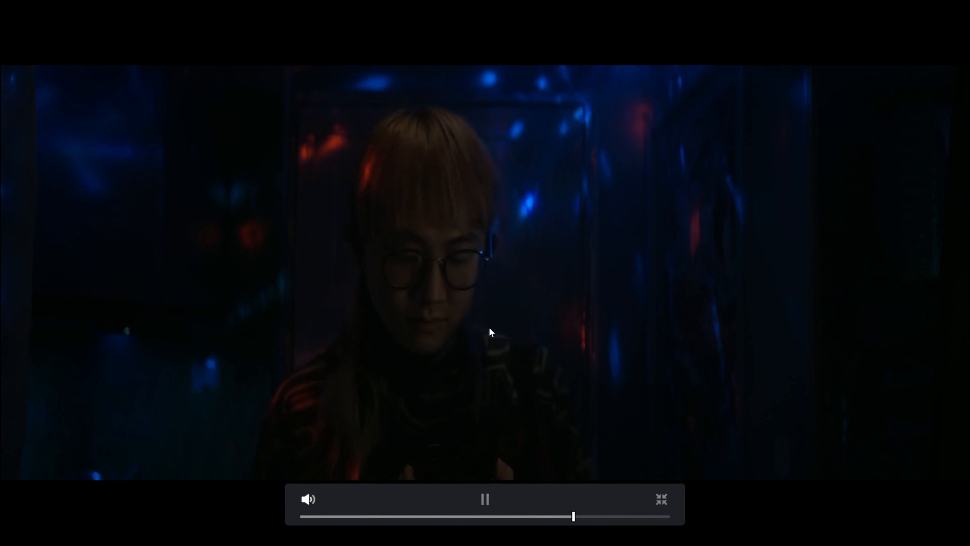
pyautogui.press('space')
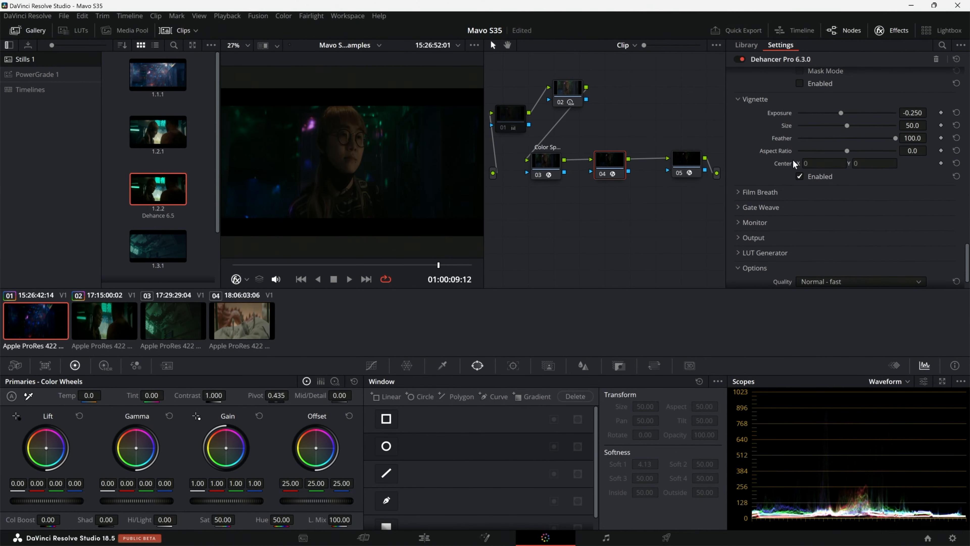
# Step: Enable Dehancer's Expand section on clip 01 and set its Black Point to 1.10 and White Point to 78.3
pyautogui.scroll(10, 798, 221)
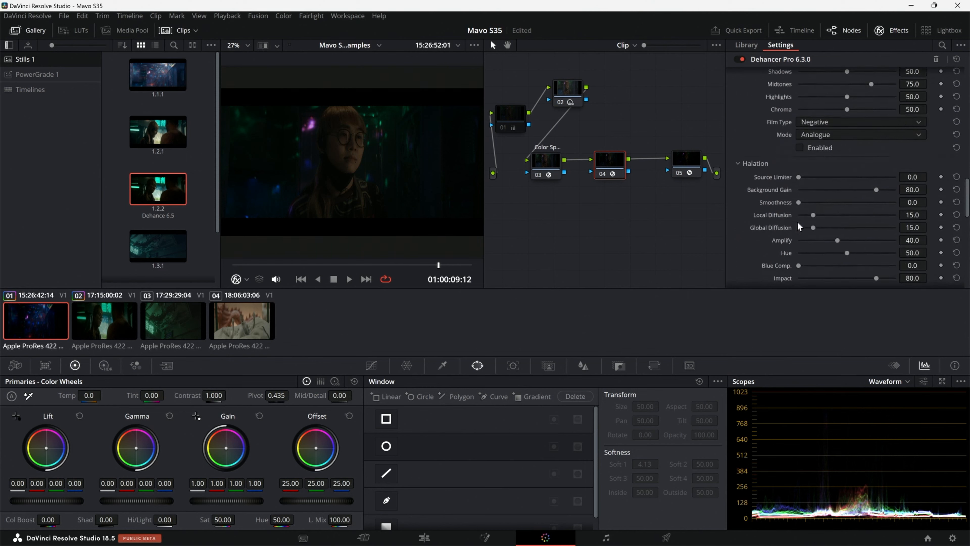
pyautogui.scroll(5, 798, 214)
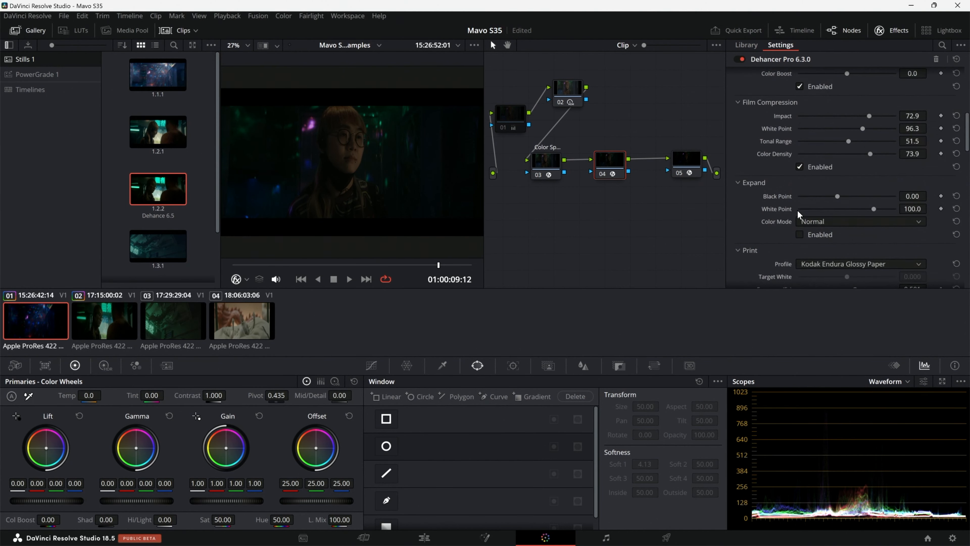
pyautogui.moveTo(873, 208); pyautogui.dragTo(867, 217)
pyautogui.moveTo(840, 196)
pyautogui.mouseDown()
pyautogui.moveTo(848, 199)
pyautogui.moveTo(830, 202)
pyautogui.mouseUp()
pyautogui.click(956, 209)
pyautogui.moveTo(881, 212); pyautogui.dragTo(851, 210)
pyautogui.moveTo(838, 199); pyautogui.dragTo(840, 199)
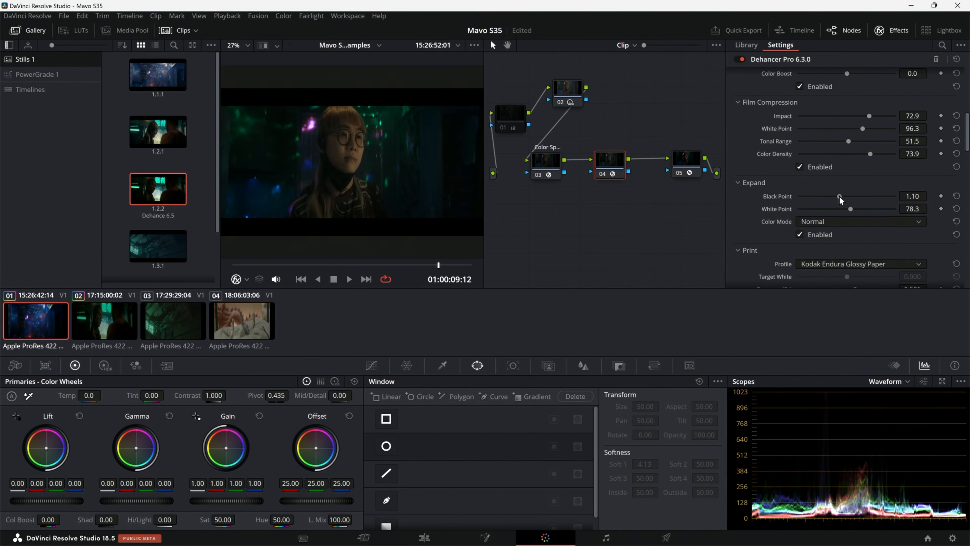
# Step: Play clip 01 full screen to review the Expand adjustment
pyautogui.hotkey('ctrl', 'f')
pyautogui.press('space')
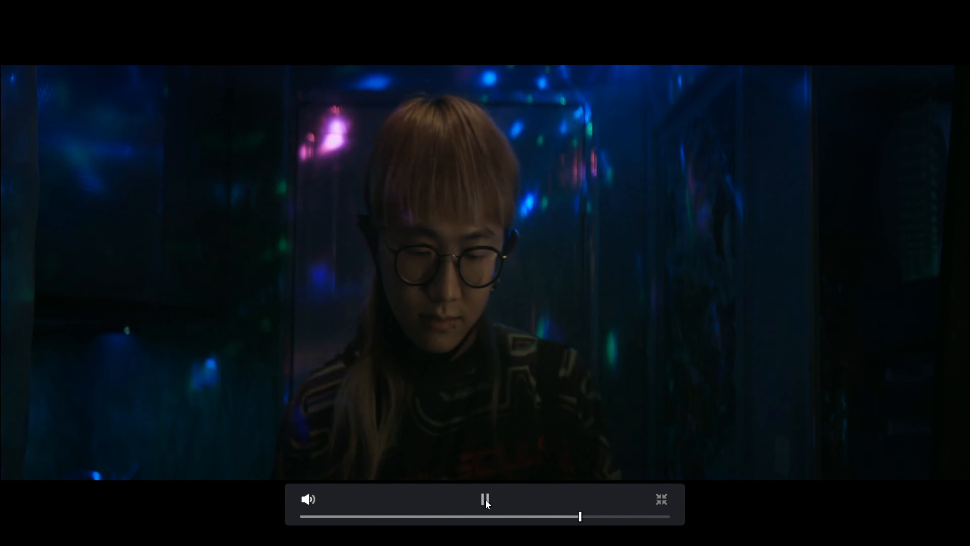
pyautogui.click(483, 503)
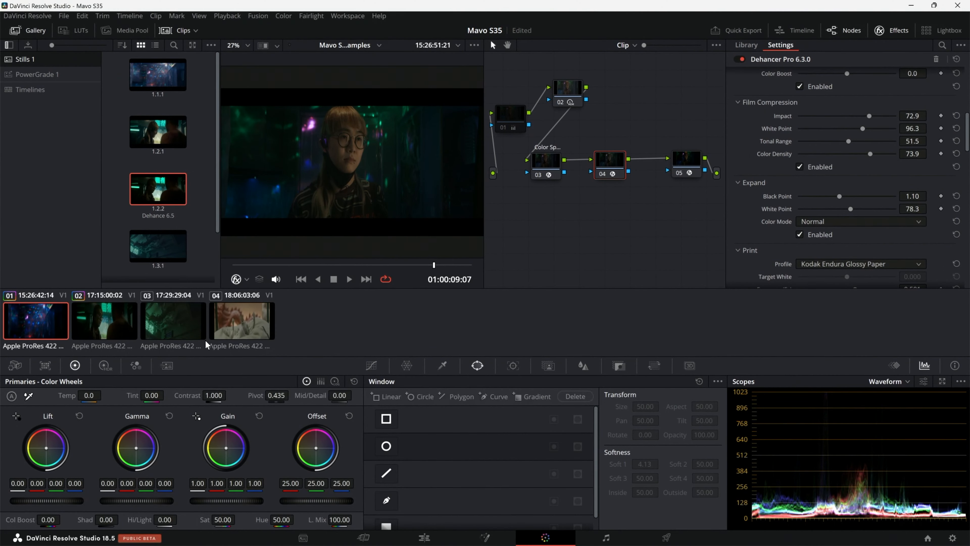
# Step: Apply clip 02's grade to clip 03
pyautogui.click(155, 327)
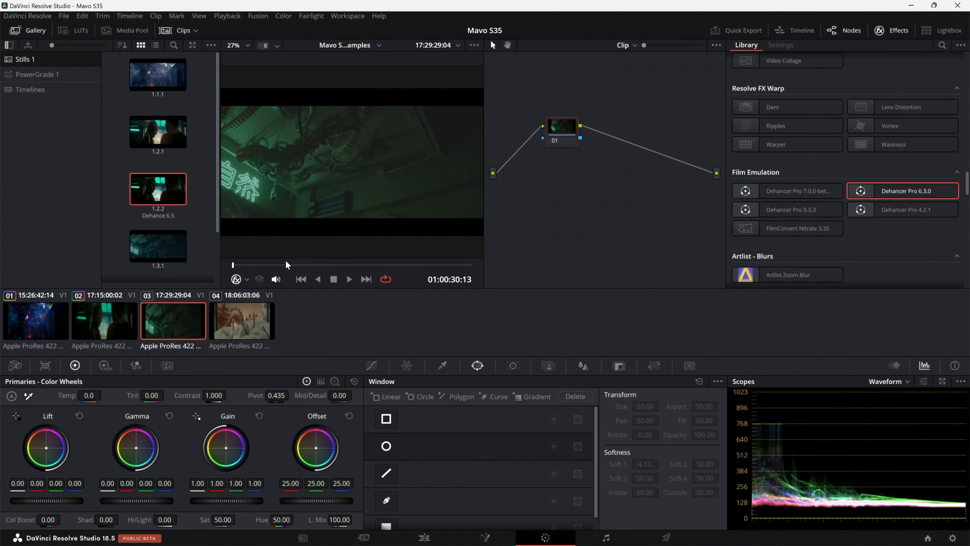
pyautogui.rightClick(104, 321)
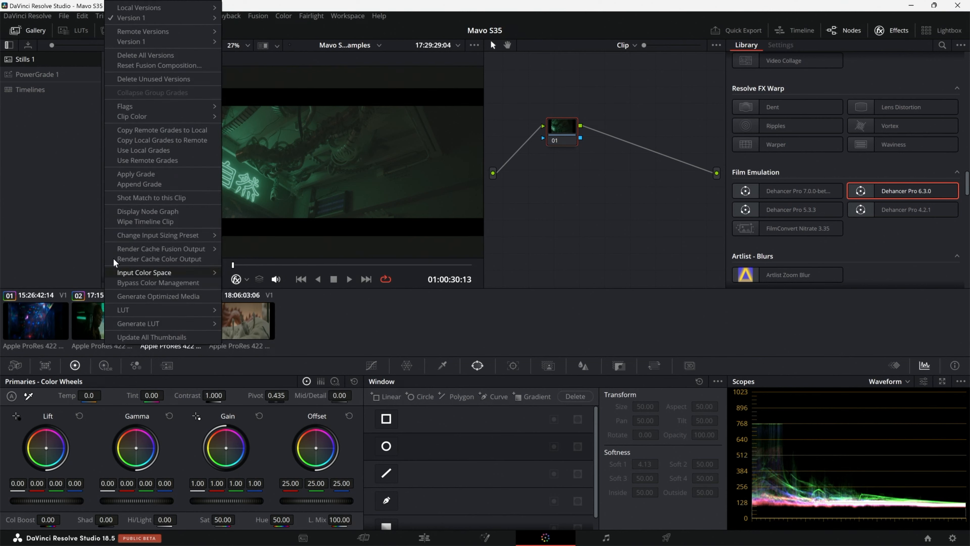
pyautogui.click(150, 175)
# Step: Turn off Dehancer's Vignette on clip 03 and play the clip full screen
pyautogui.scroll(-16, 807, 239)
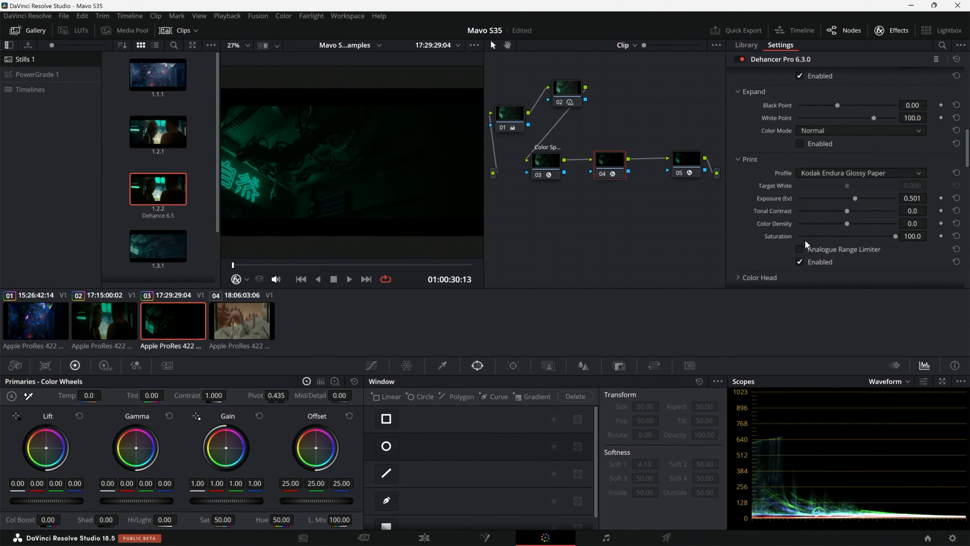
pyautogui.scroll(12, 803, 239)
pyautogui.scroll(-12, 801, 232)
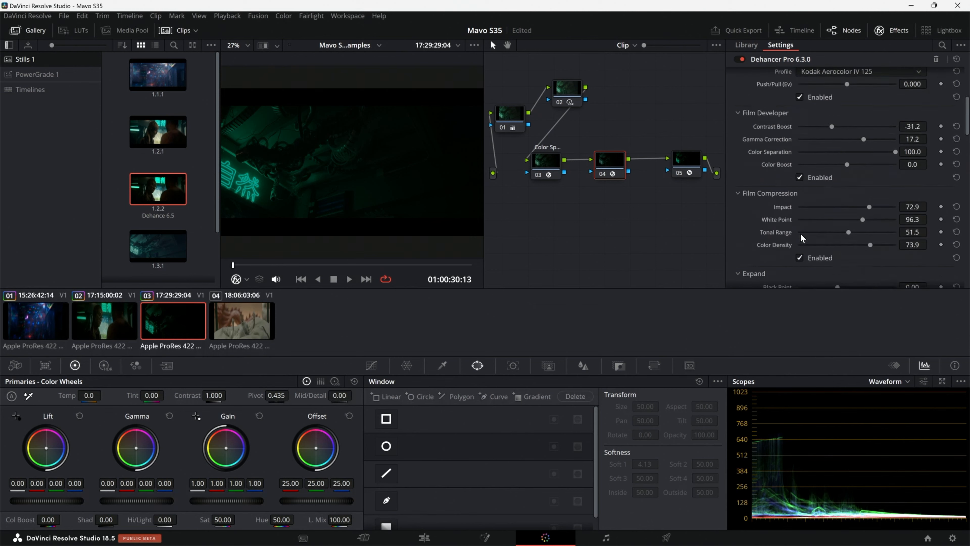
pyautogui.scroll(-4, 800, 232)
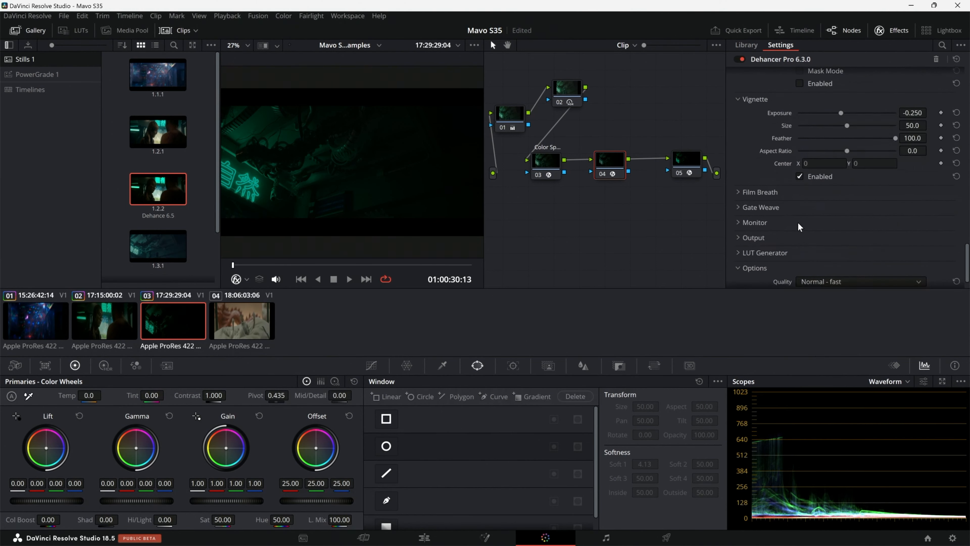
pyautogui.click(797, 177)
pyautogui.hotkey('ctrl', 'f')
pyautogui.press('space')
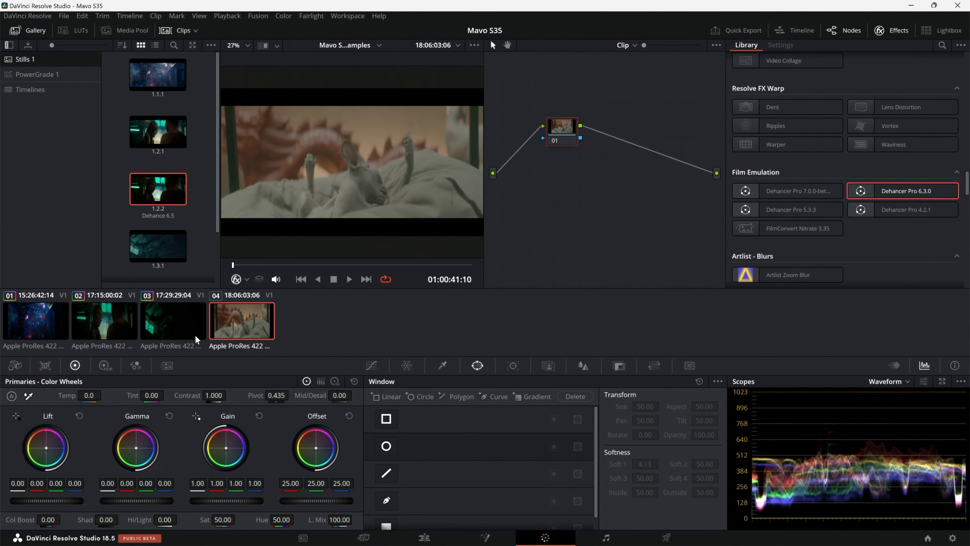
# Step: Apply clip 03's grade to clip 04 and play the clip full screen through its later part
pyautogui.rightClick(180, 321)
pyautogui.click(233, 171)
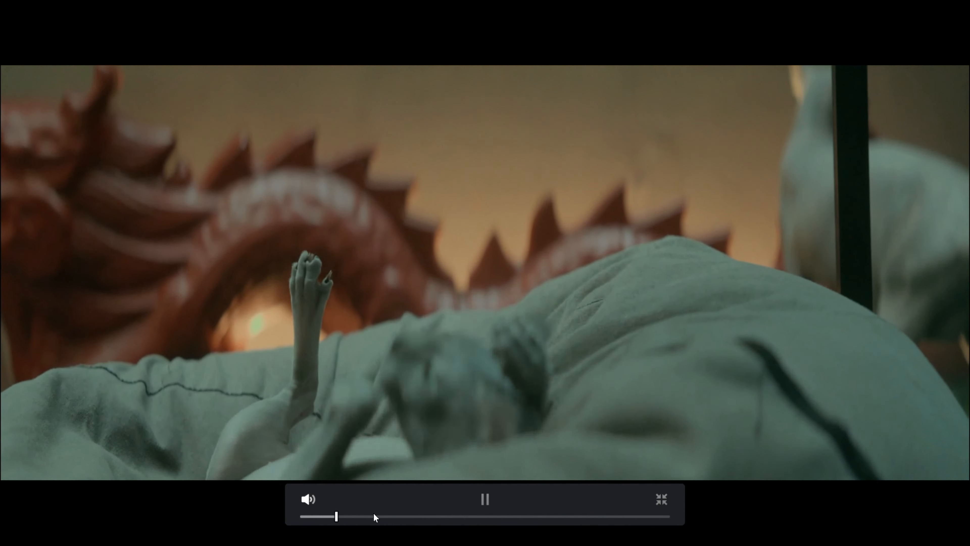
pyautogui.moveTo(391, 519); pyautogui.dragTo(556, 515)
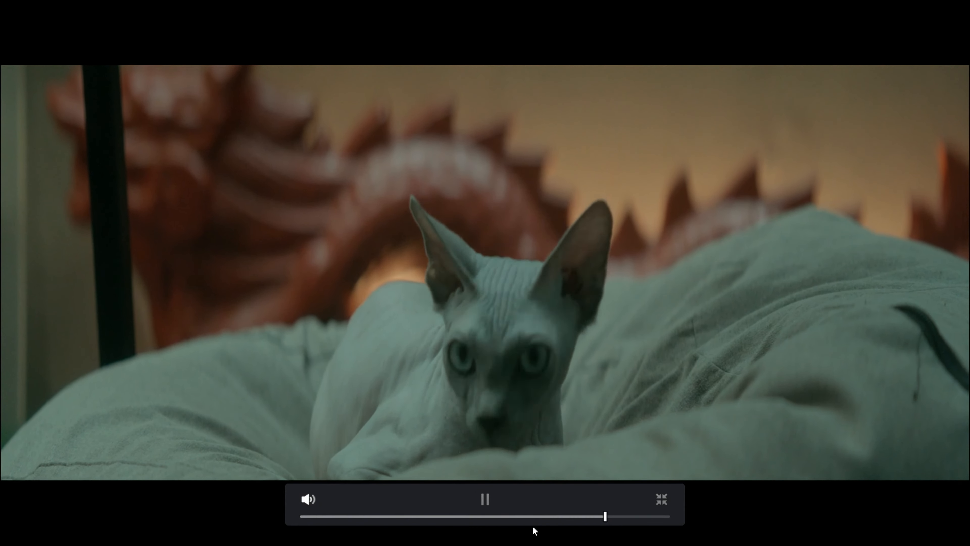
pyautogui.press('space')
pyautogui.press('Escape')
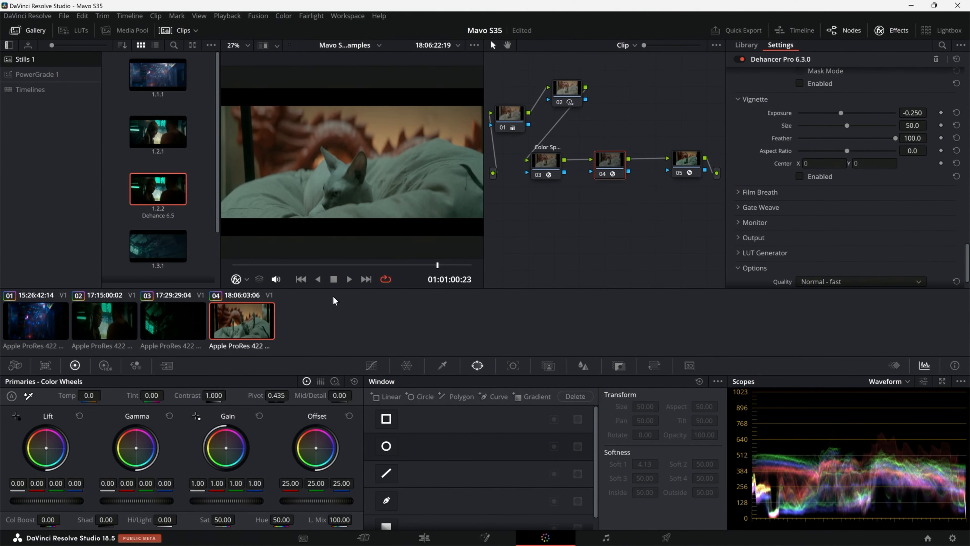